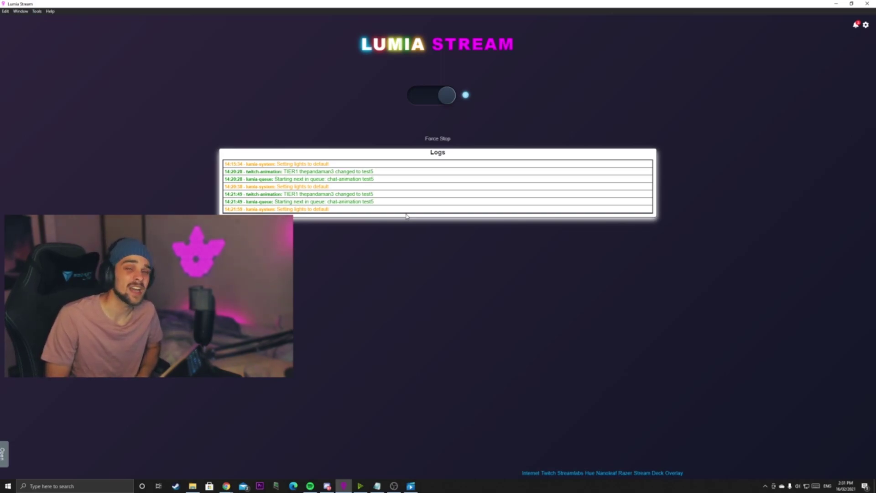
# Open the settings and switch the default light type to Theme, to Scene and finally to Color.
pyautogui.click(394, 485)
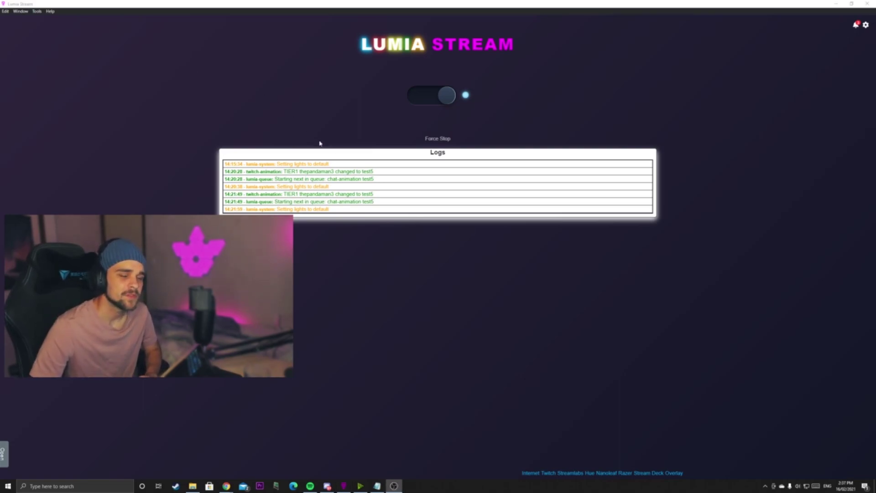
pyautogui.click(865, 25)
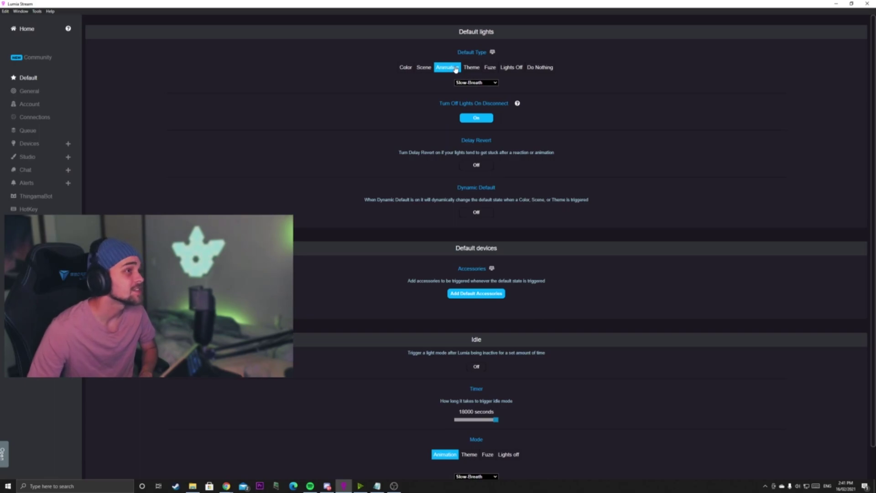
pyautogui.click(472, 67)
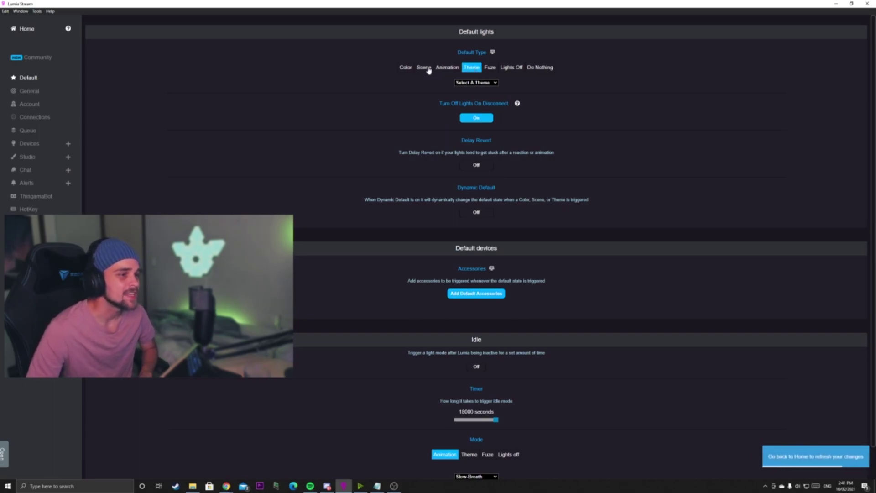
pyautogui.click(426, 70)
pyautogui.click(407, 68)
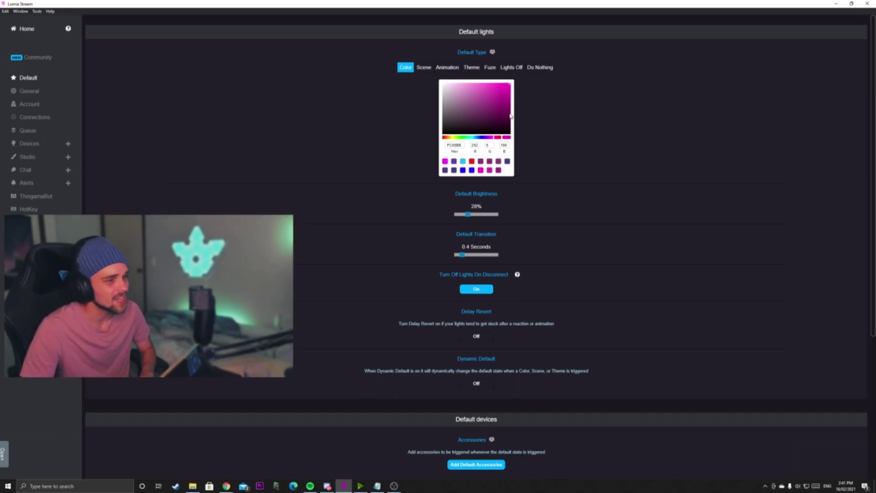
# Review the connection screens for streaming platforms, services, lights, devices and extended services.
pyautogui.click(46, 117)
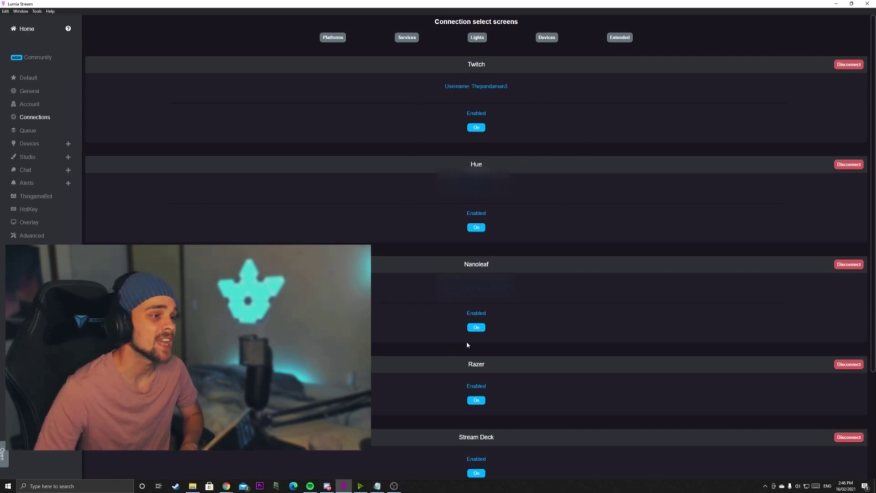
pyautogui.click(334, 39)
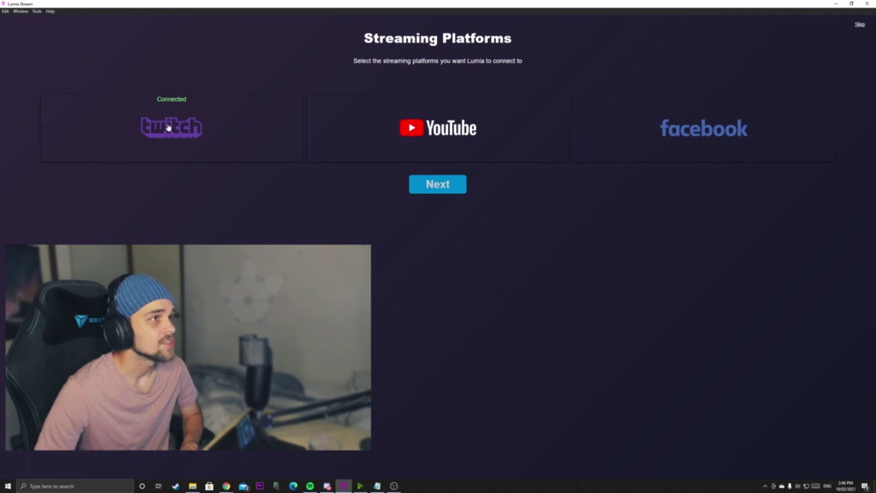
pyautogui.click(860, 25)
pyautogui.click(408, 38)
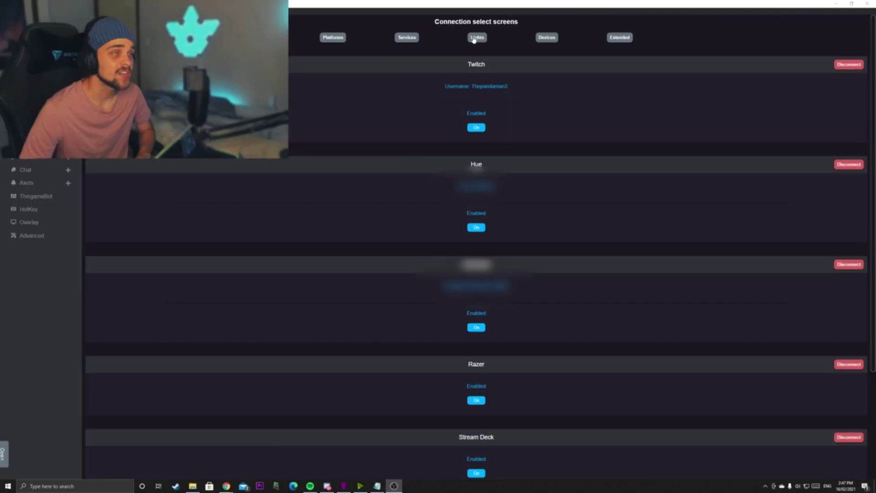
pyautogui.click(475, 38)
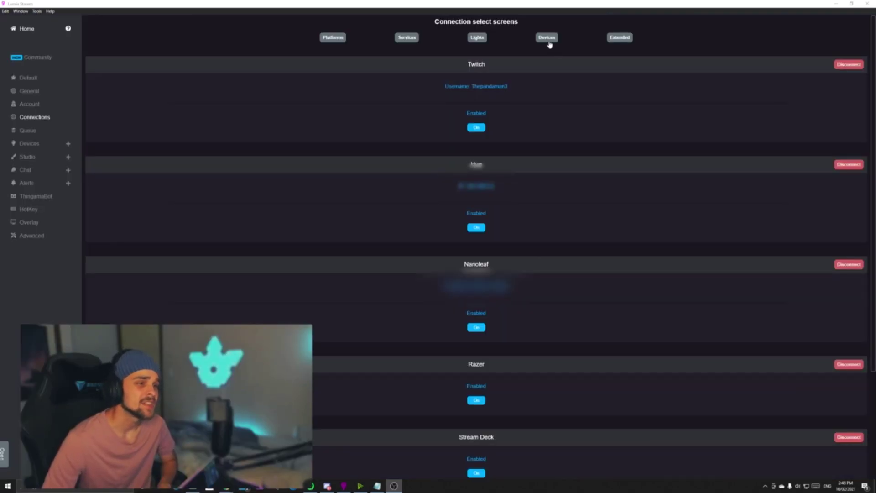
pyautogui.click(548, 39)
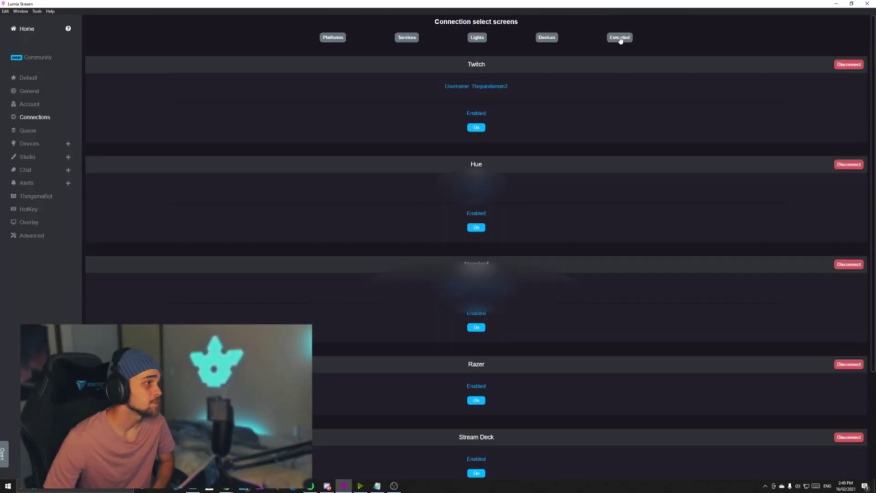
pyautogui.click(620, 38)
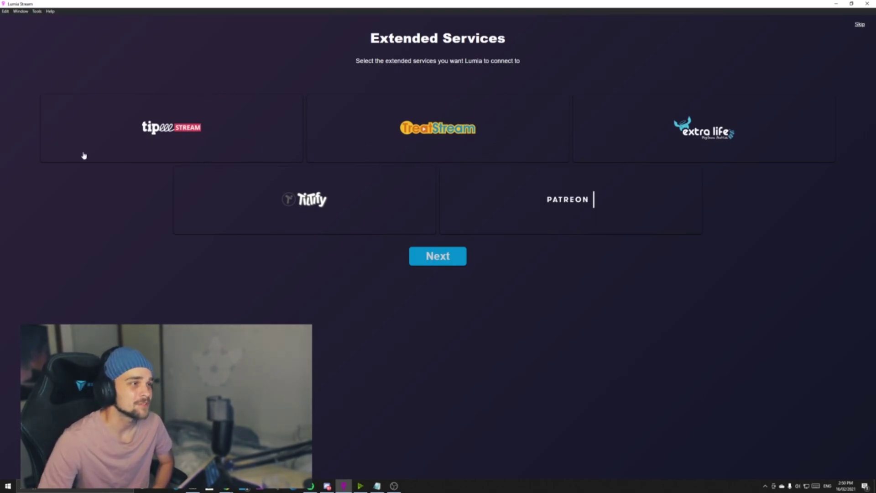
pyautogui.click(443, 259)
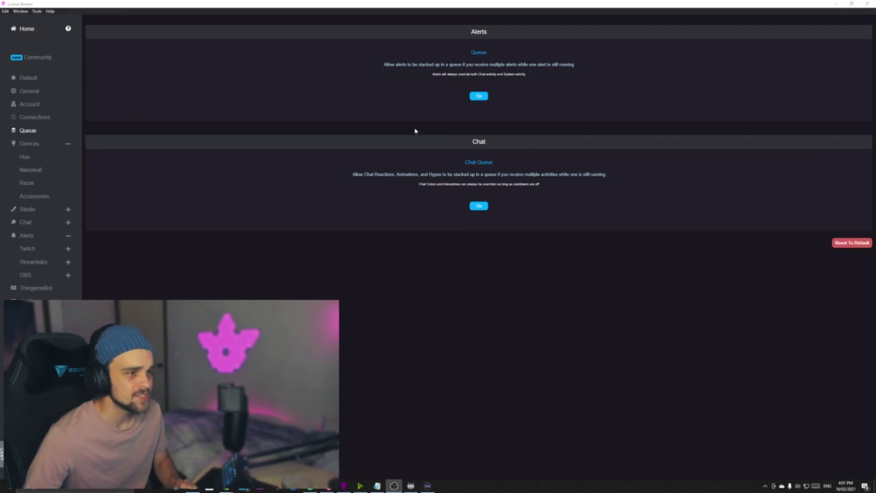
# Read the descriptions of the alert queue and chat queue options in the queue settings.
pyautogui.moveTo(385, 64); pyautogui.dragTo(553, 91)
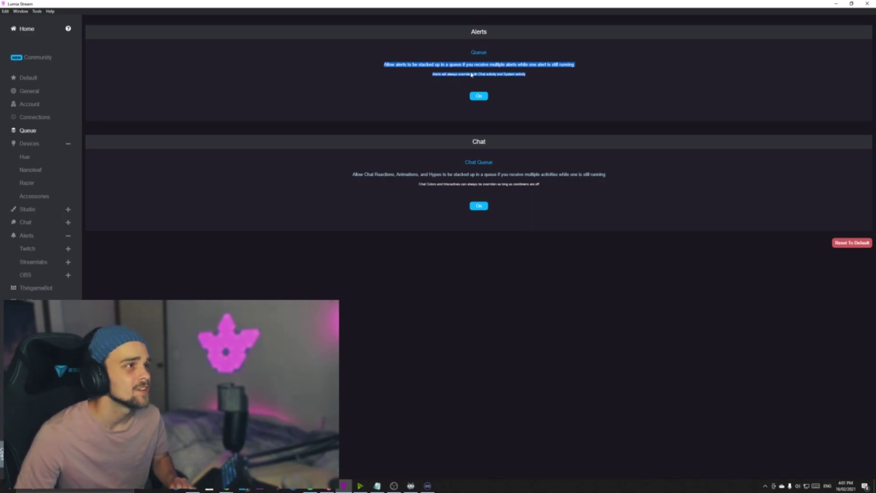
pyautogui.click(362, 69)
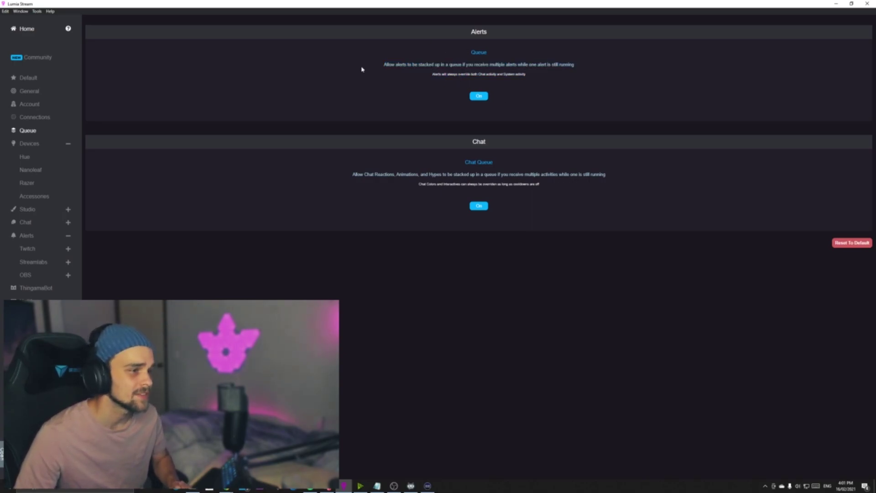
pyautogui.moveTo(387, 64); pyautogui.dragTo(466, 85)
pyautogui.moveTo(382, 174); pyautogui.dragTo(636, 178)
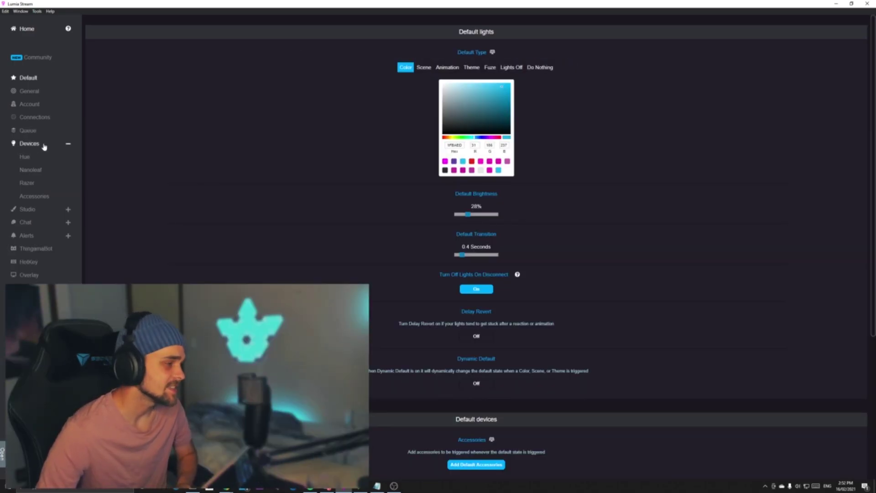
# Test Nanoleaf light panels 105, 72 and 222 from the Nanoleaf device settings.
pyautogui.click(35, 172)
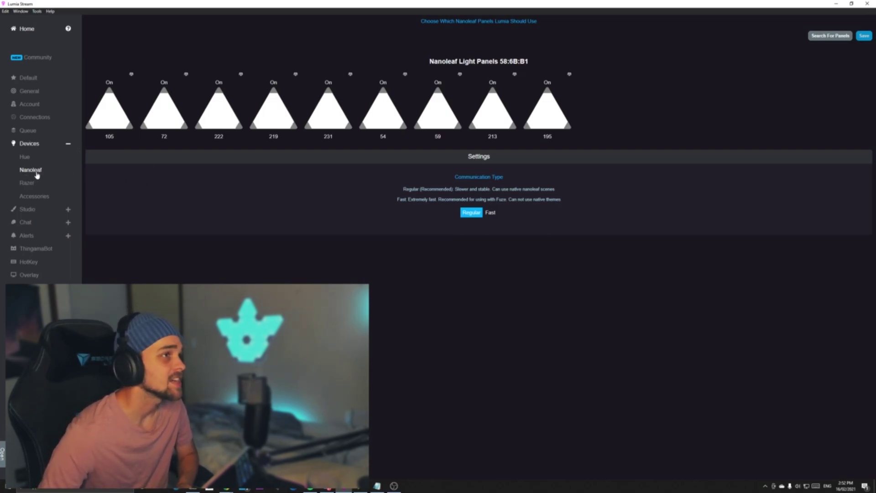
pyautogui.click(131, 75)
pyautogui.click(186, 75)
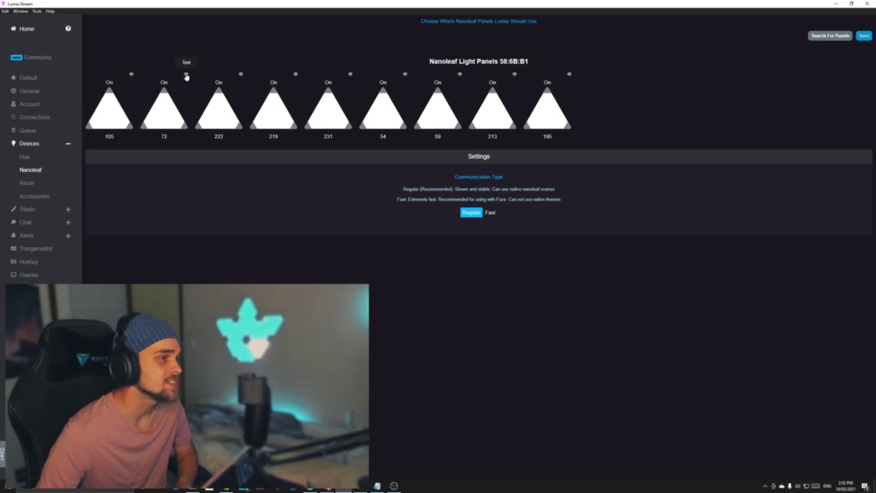
pyautogui.click(241, 74)
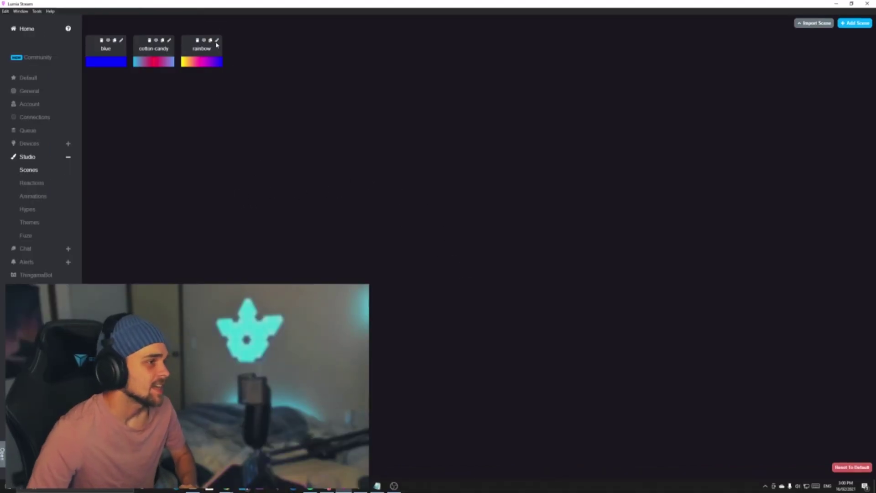
# Edit the rainbow scene, assigning Hue play 1 to yellow at 42% brightness and Hue play 2 to the magenta slot at 52%.
pyautogui.click(216, 42)
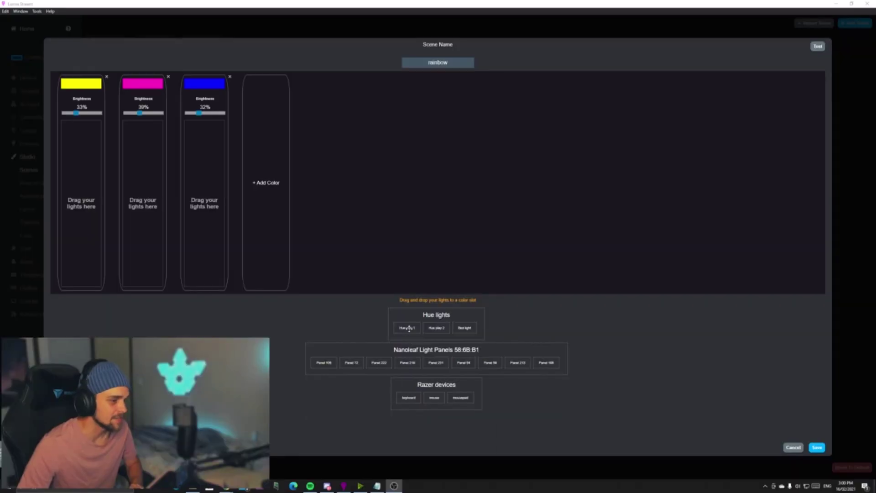
pyautogui.moveTo(408, 327); pyautogui.dragTo(80, 179)
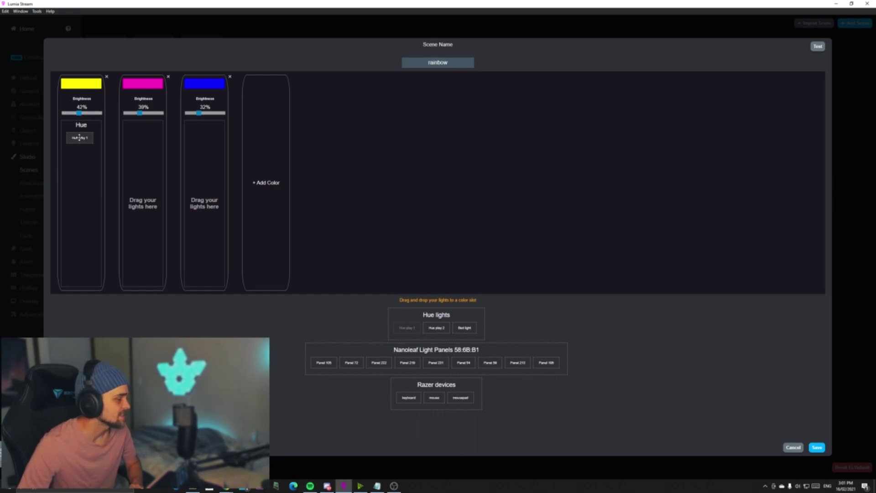
pyautogui.moveTo(437, 332); pyautogui.dragTo(142, 170)
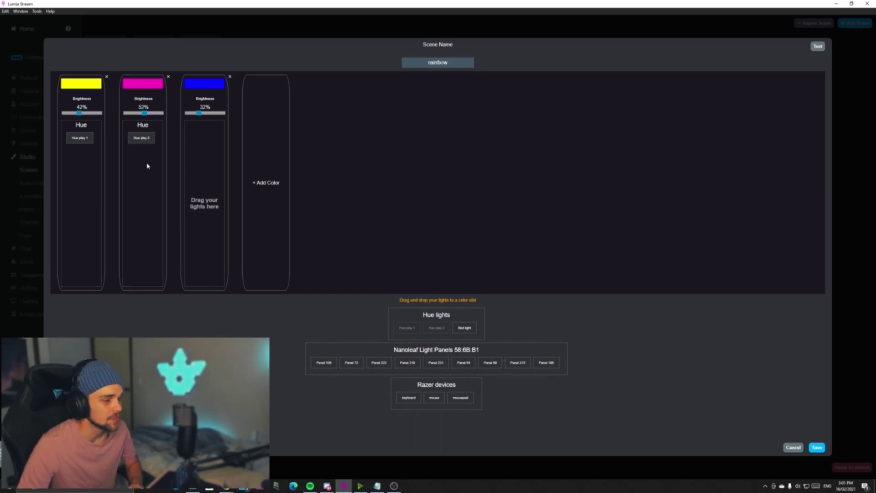
# Assign Nanoleaf panels 219 and 222 to blue, panel 72 and the Razer keyboard to magenta, and panel 105 to yellow.
pyautogui.moveTo(407, 364); pyautogui.dragTo(202, 151)
pyautogui.moveTo(385, 362); pyautogui.dragTo(202, 167)
pyautogui.moveTo(354, 365); pyautogui.dragTo(143, 185)
pyautogui.moveTo(328, 365); pyautogui.dragTo(80, 176)
pyautogui.moveTo(409, 398); pyautogui.dragTo(143, 198)
# Add a green and a second magenta color slot to the rainbow scene.
pyautogui.click(266, 182)
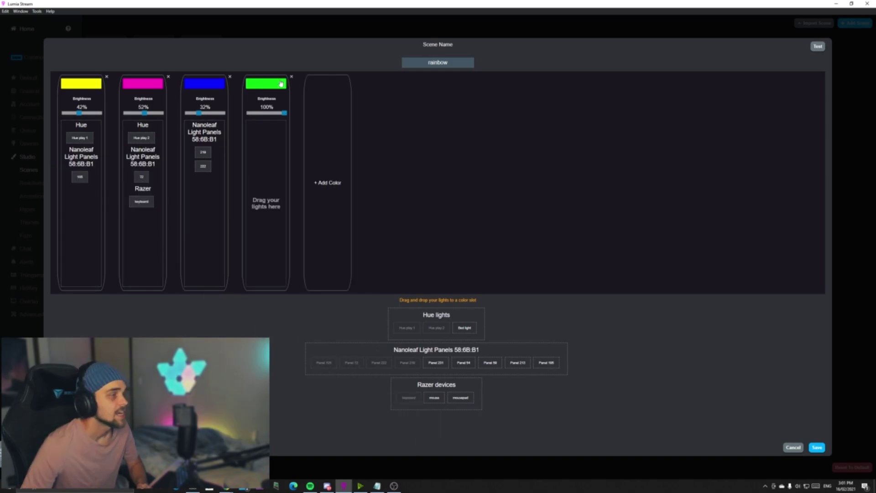
pyautogui.click(333, 178)
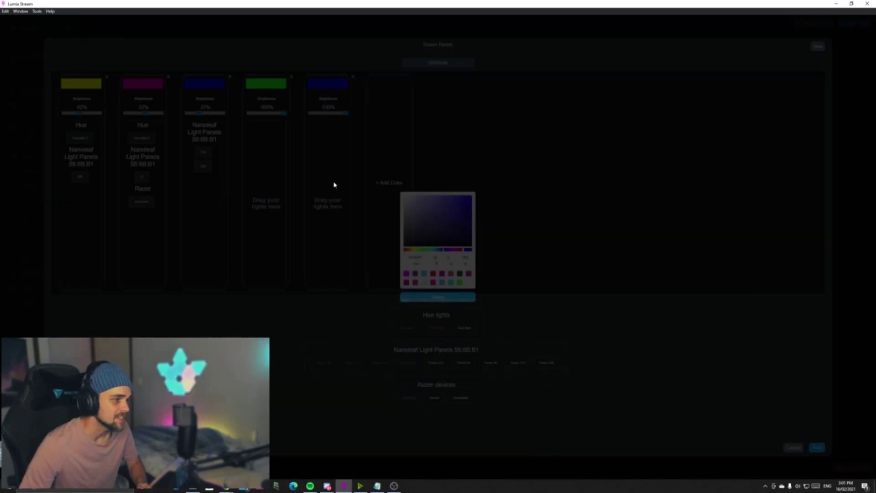
pyautogui.click(416, 283)
pyautogui.click(435, 299)
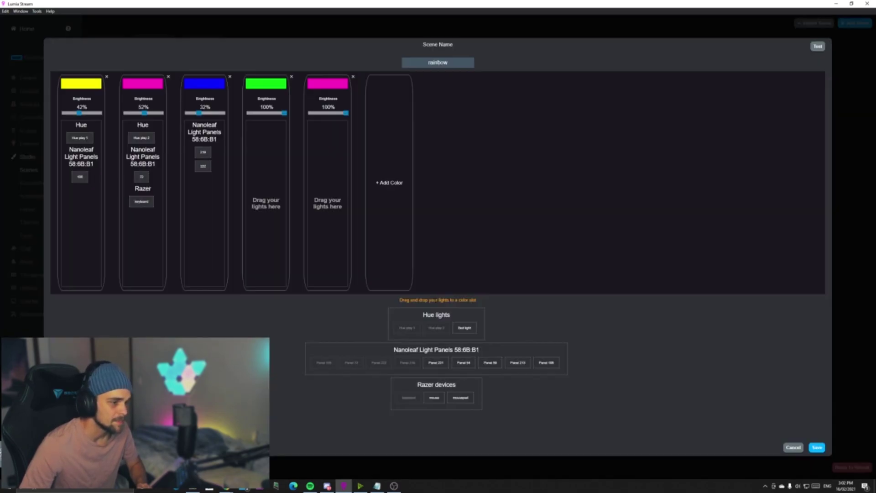
# Assign Nanoleaf panels 231, 54 and 59 and the Hue bed light to the new magenta slot, and test the scene.
pyautogui.moveTo(435, 364); pyautogui.dragTo(331, 142)
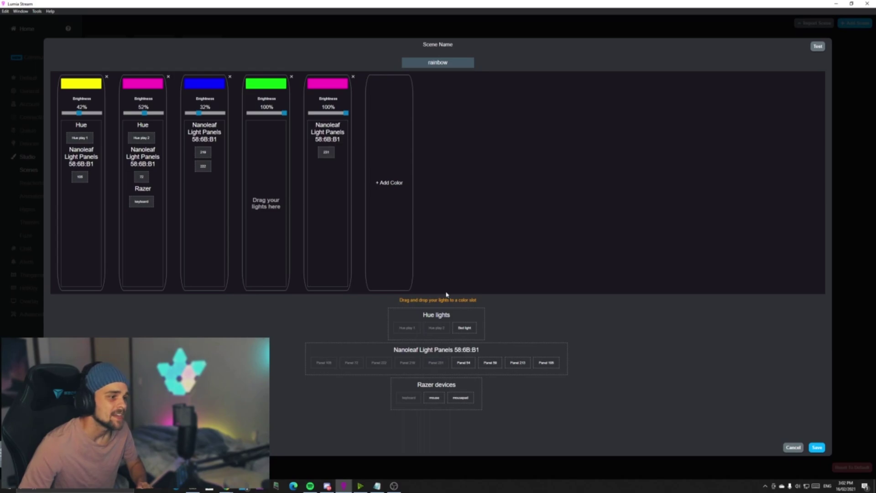
pyautogui.moveTo(464, 364); pyautogui.dragTo(347, 191)
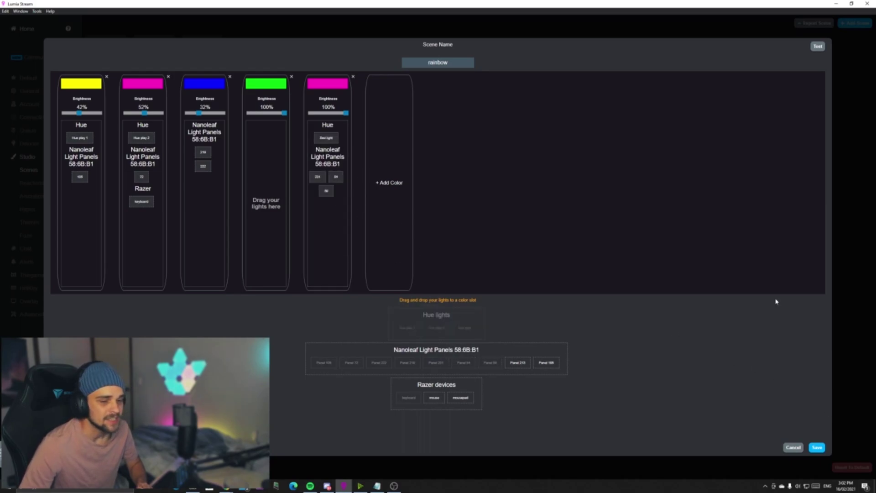
pyautogui.click(817, 48)
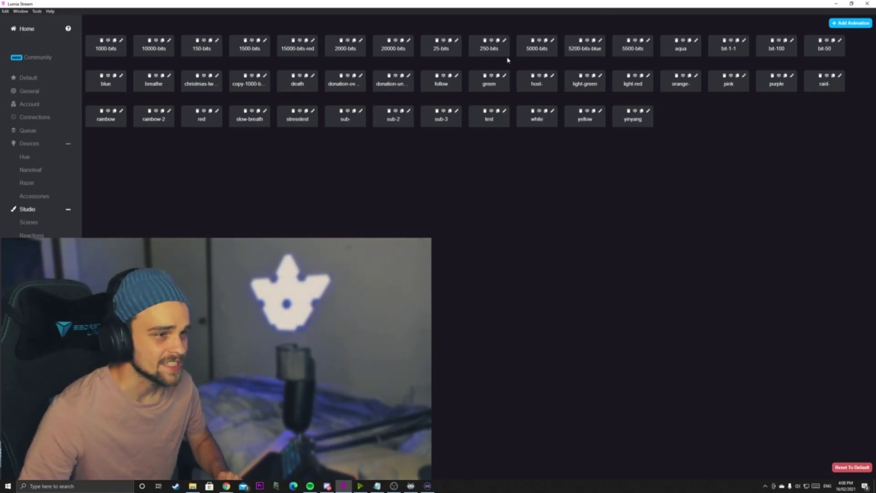
# Preview the 25-bits and sub- animations on the lights.
pyautogui.click(443, 40)
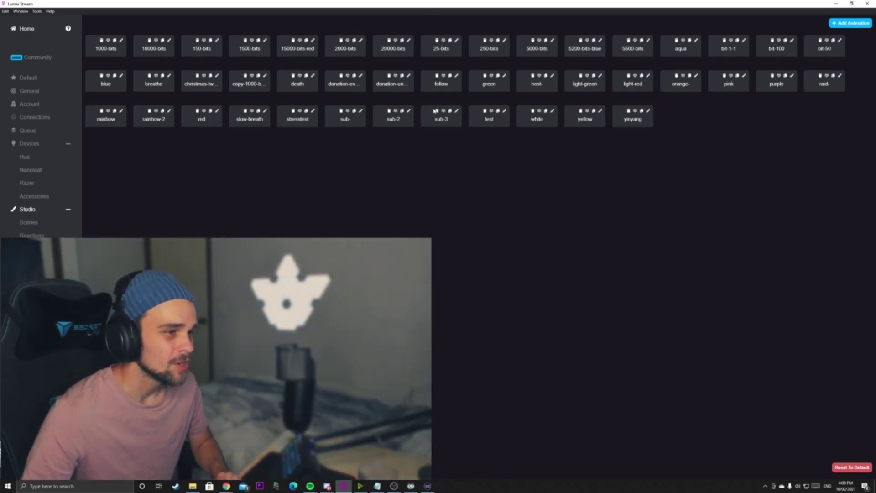
pyautogui.click(348, 111)
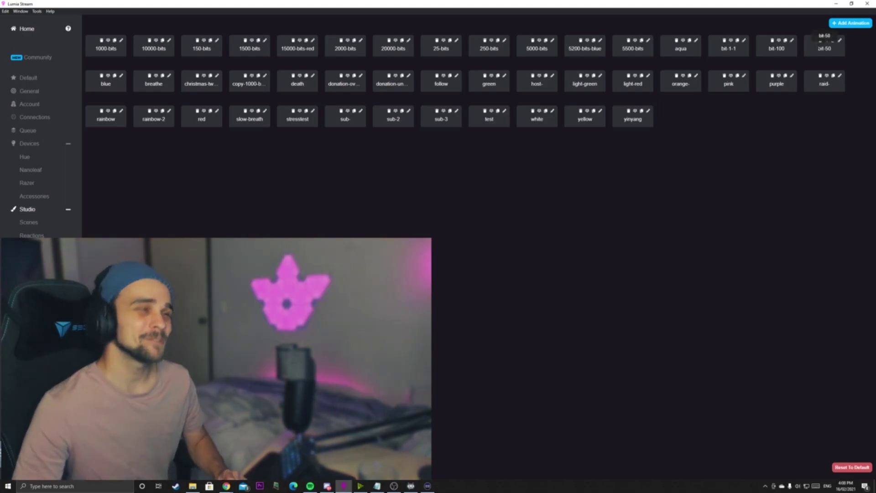
# Start a new animation, keeping Color as the slot type and setting the light blue slot's brightness to 41%.
pyautogui.click(849, 23)
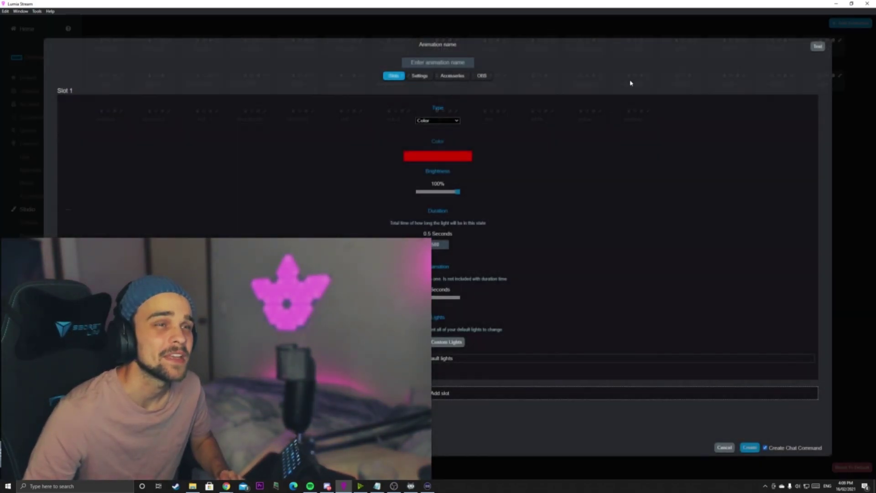
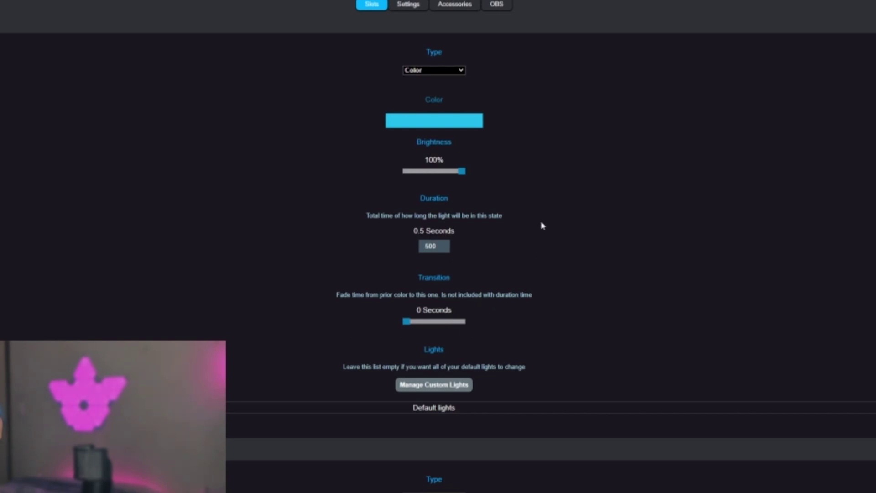
pyautogui.moveTo(462, 177); pyautogui.dragTo(430, 175)
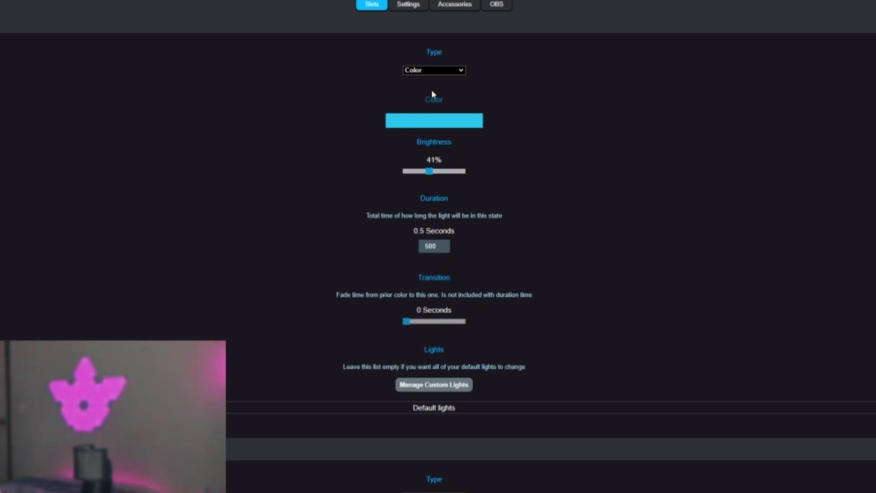
pyautogui.click(411, 70)
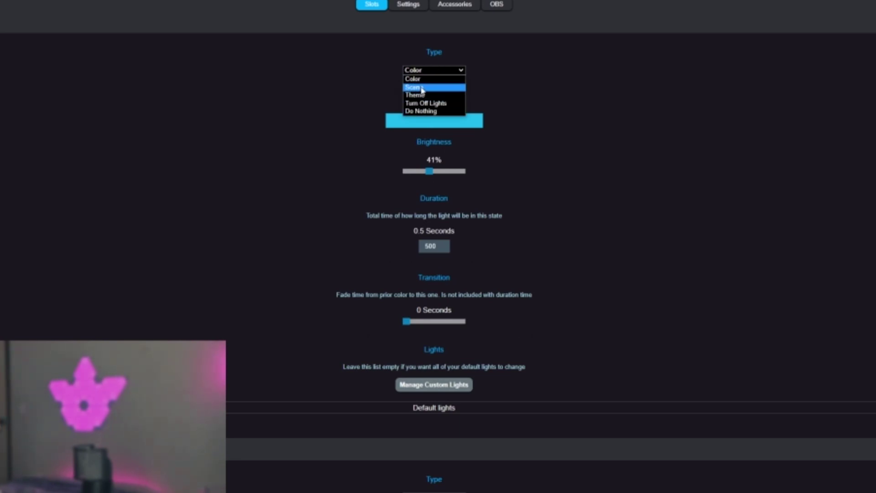
pyautogui.click(665, 136)
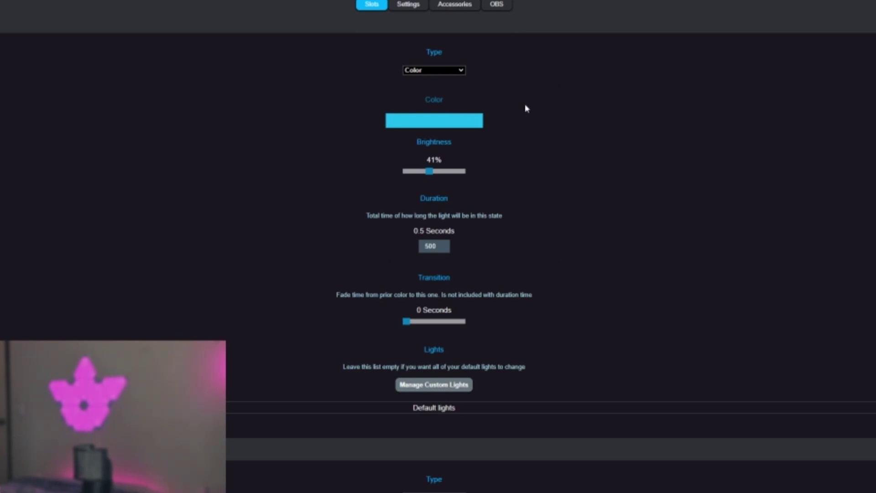
# Set slot 1's transition to 0.9 seconds and assign Hue play 1 and Nanoleaf panels 105, 72 and 222 to it.
pyautogui.moveTo(409, 328); pyautogui.dragTo(464, 351)
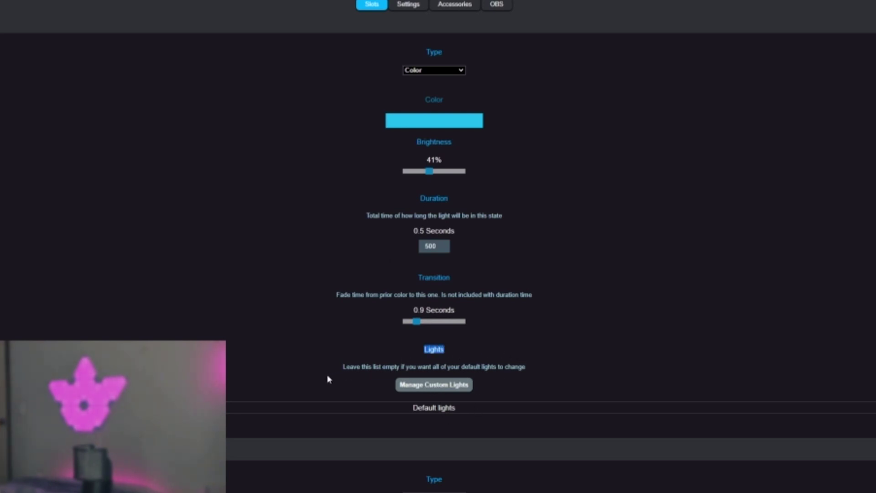
pyautogui.click(451, 391)
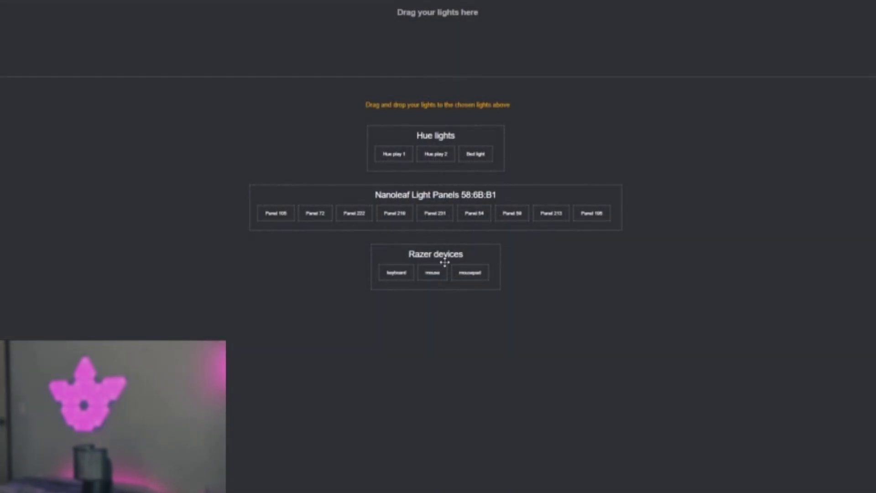
pyautogui.moveTo(283, 213)
pyautogui.mouseDown()
pyautogui.moveTo(43, 27)
pyautogui.moveTo(290, 199)
pyautogui.moveTo(278, 211)
pyautogui.mouseUp()
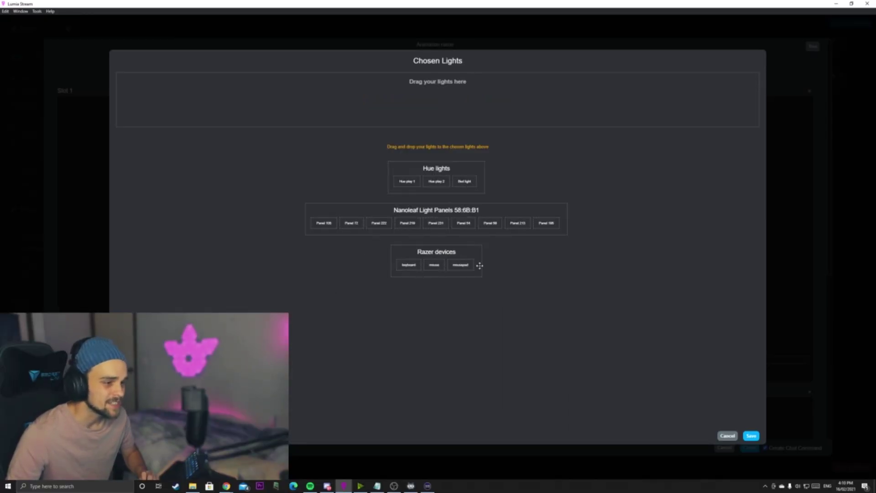
pyautogui.moveTo(330, 223); pyautogui.dragTo(487, 91)
pyautogui.moveTo(387, 233); pyautogui.dragTo(475, 109)
pyautogui.moveTo(405, 181); pyautogui.dragTo(347, 103)
pyautogui.click(748, 436)
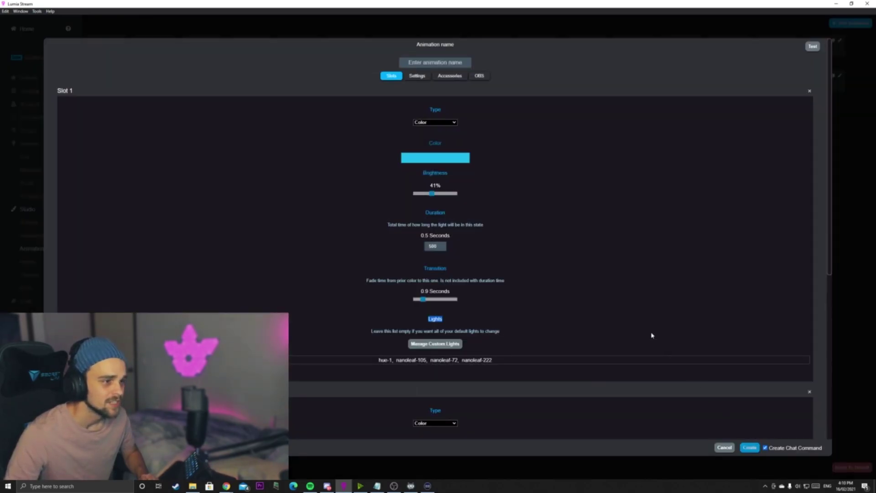
# Set slot 1's duration to 1 second (1000 ms).
pyautogui.scroll(-3, 460, 135)
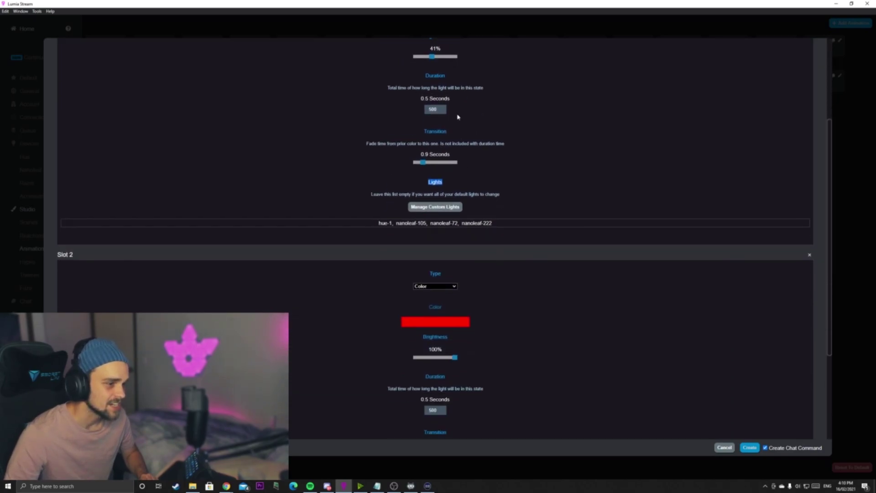
pyautogui.scroll(2, 462, 137)
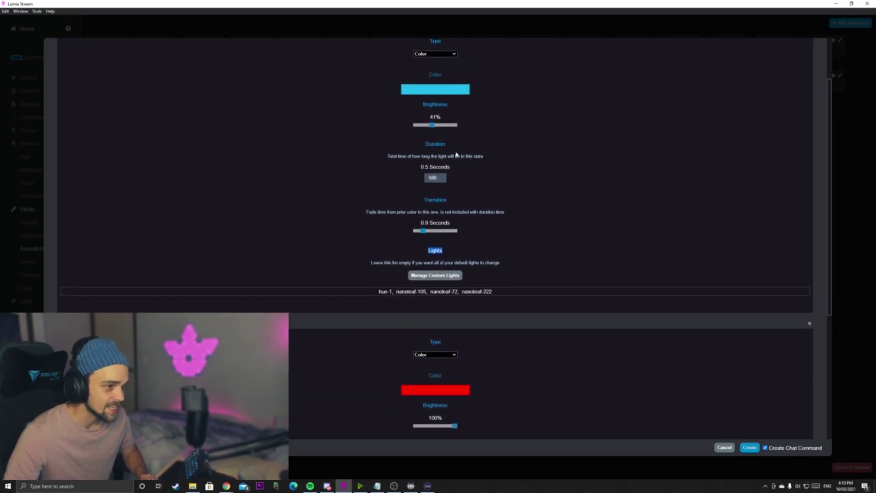
pyautogui.doubleClick(432, 177)
pyautogui.write('0100')
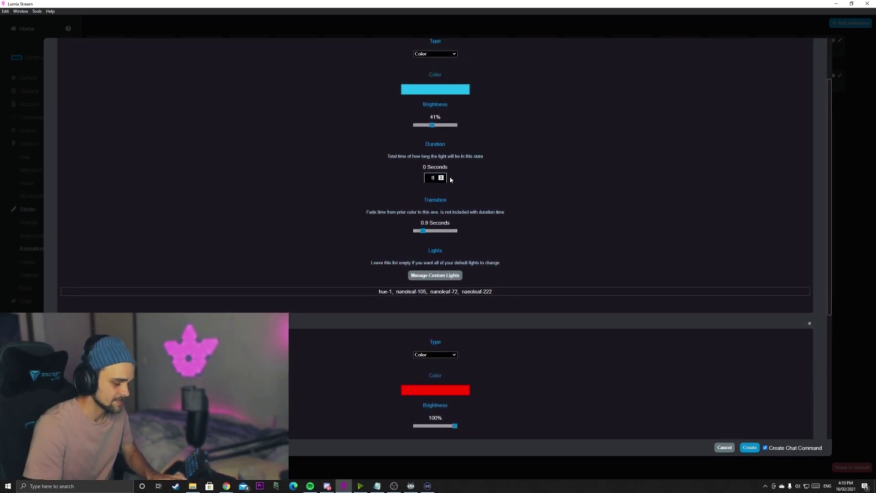
pyautogui.write('000')
pyautogui.click(568, 267)
pyautogui.scroll(-6, 434, 250)
pyautogui.scroll(5, 542, 293)
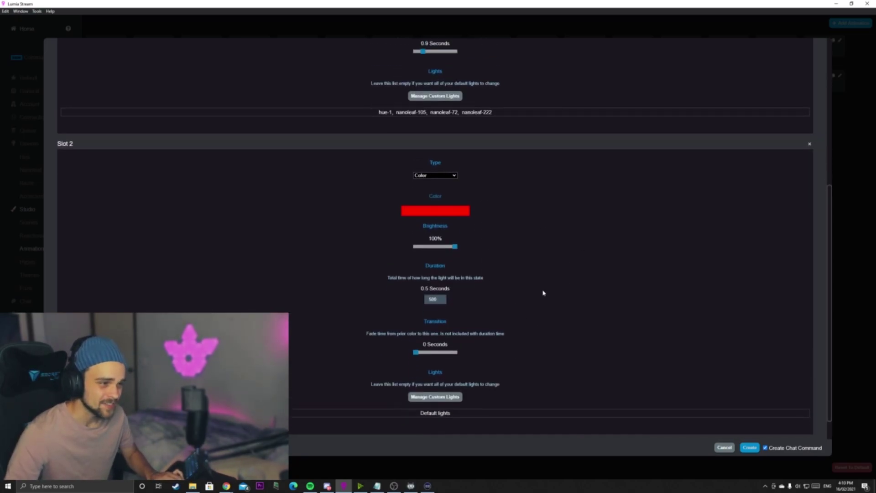
# Change slot 2's color to the saved purple swatch.
pyautogui.scroll(-3, 460, 216)
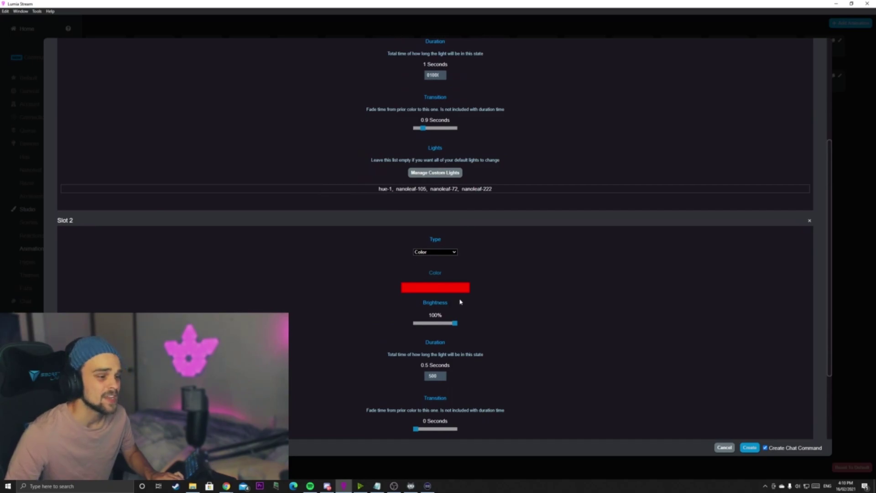
pyautogui.scroll(-3, 460, 302)
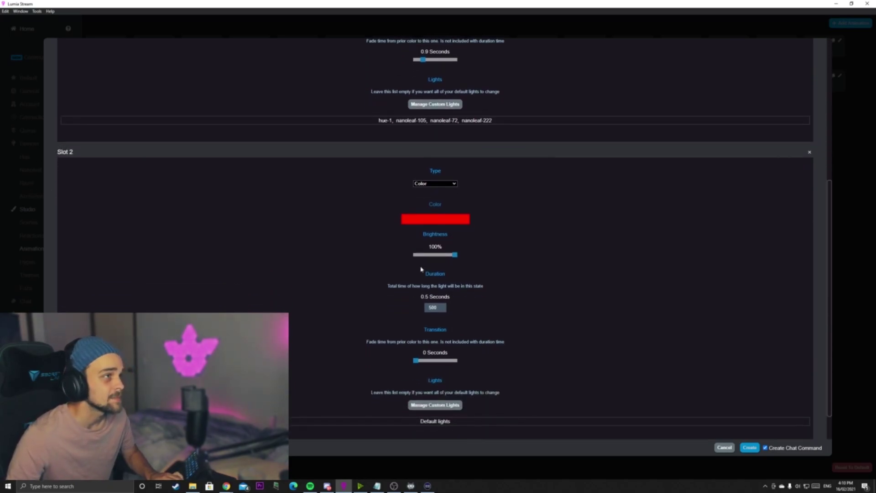
pyautogui.scroll(-2, 422, 251)
pyautogui.click(437, 182)
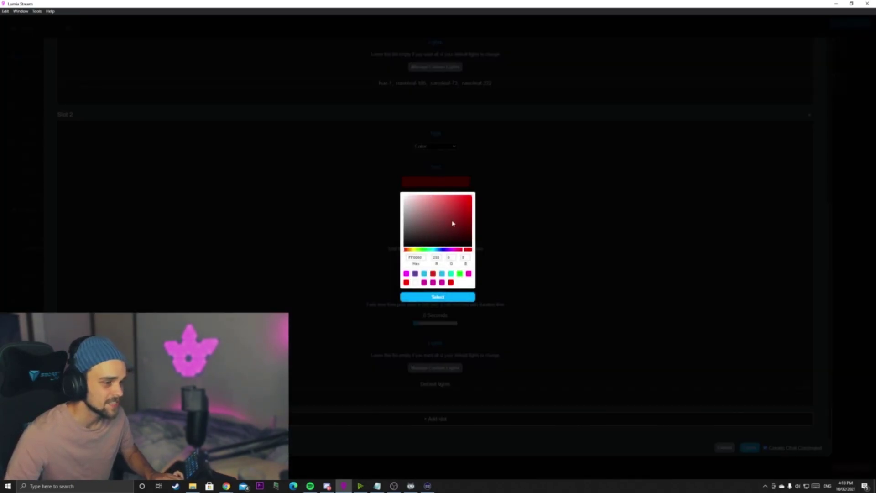
pyautogui.click(413, 275)
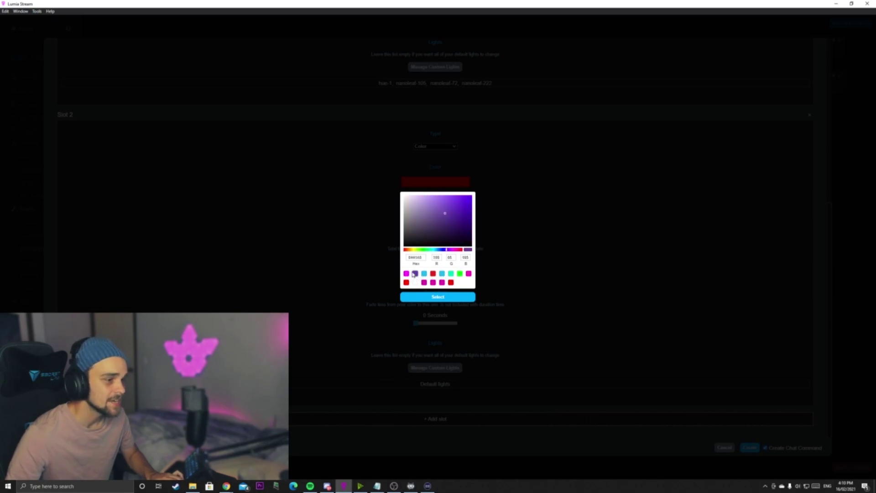
pyautogui.click(441, 298)
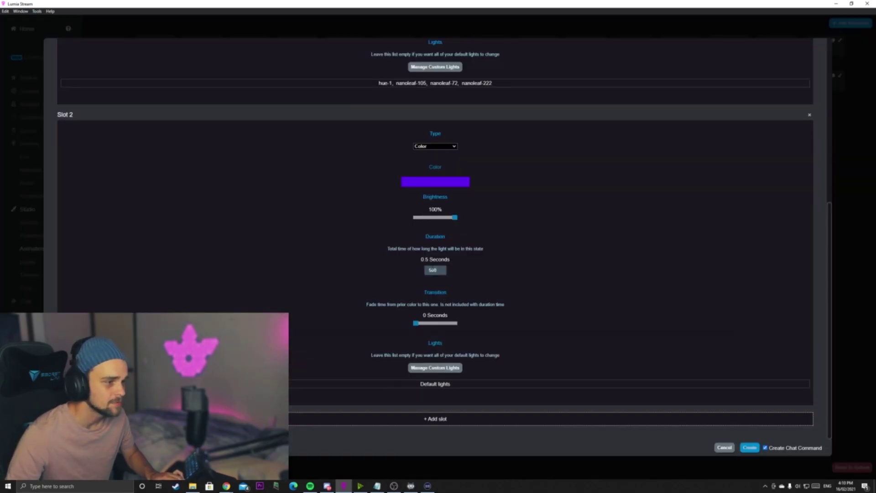
# Set slot 2 to 45% brightness, a duration of 1 second (1000 ms) and a 0.6-second transition.
pyautogui.moveTo(454, 219); pyautogui.dragTo(433, 220)
pyautogui.click(437, 270)
pyautogui.write('1000')
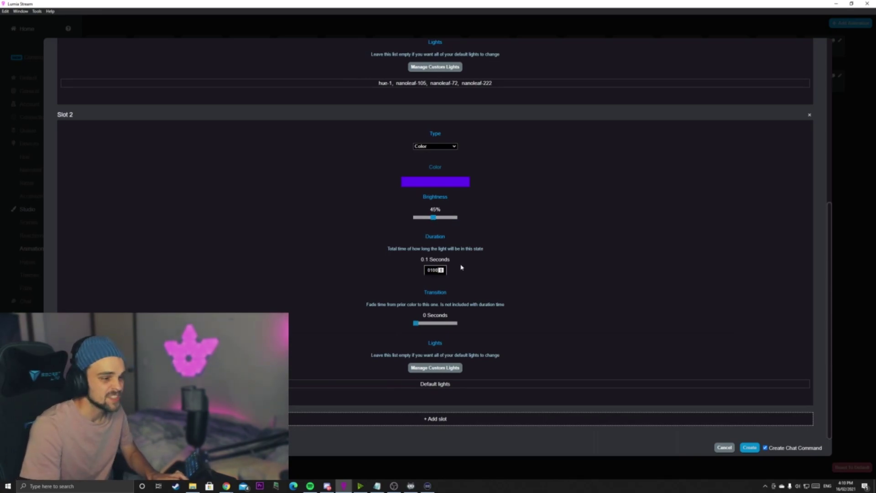
pyautogui.moveTo(418, 321); pyautogui.dragTo(423, 327)
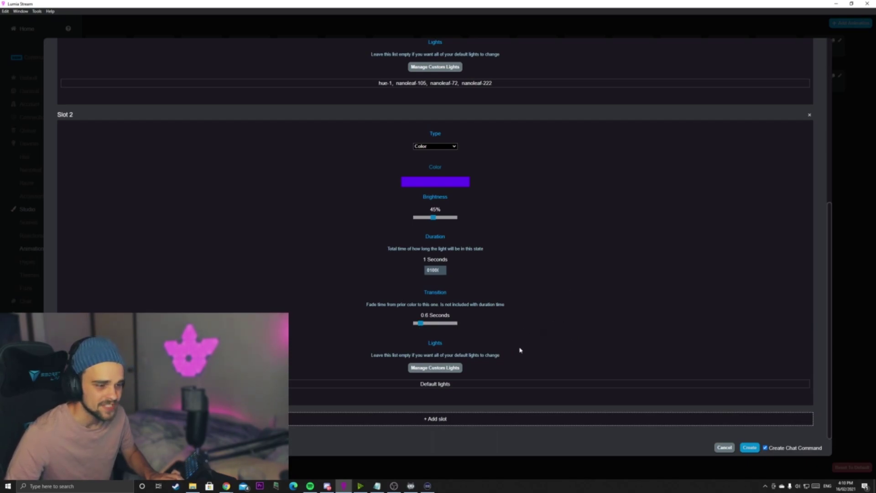
# Assign Nanoleaf panels 231 and 54, the Hue bed light and the Razer keyboard to slot 2 as custom lights.
pyautogui.click(438, 369)
pyautogui.moveTo(436, 222); pyautogui.dragTo(397, 96)
pyautogui.moveTo(464, 227); pyautogui.dragTo(516, 103)
pyautogui.moveTo(465, 181); pyautogui.dragTo(474, 98)
pyautogui.moveTo(406, 267); pyautogui.dragTo(504, 90)
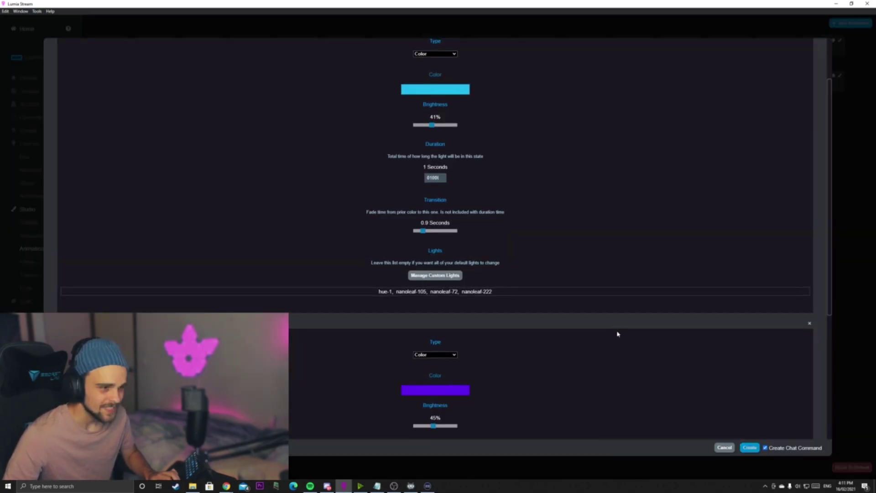
# Check the settings of both slots and test the new animation on the lights.
pyautogui.scroll(2, 552, 200)
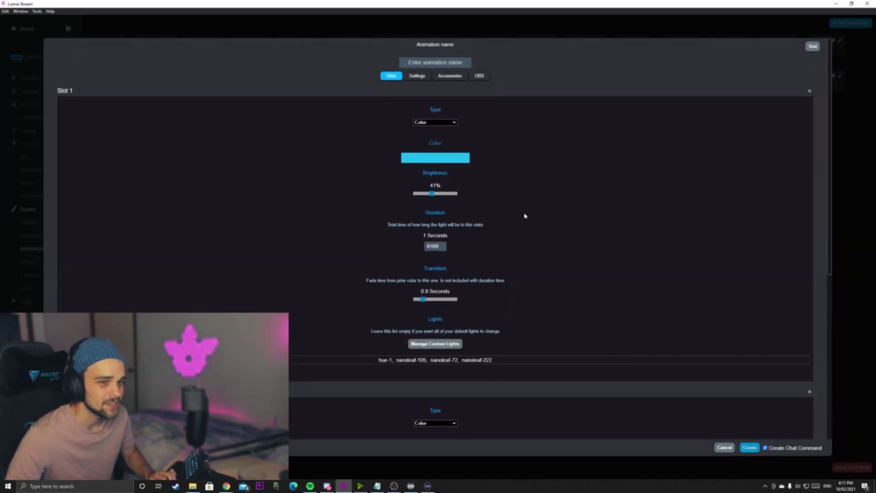
pyautogui.scroll(-5, 510, 347)
pyautogui.scroll(6, 510, 347)
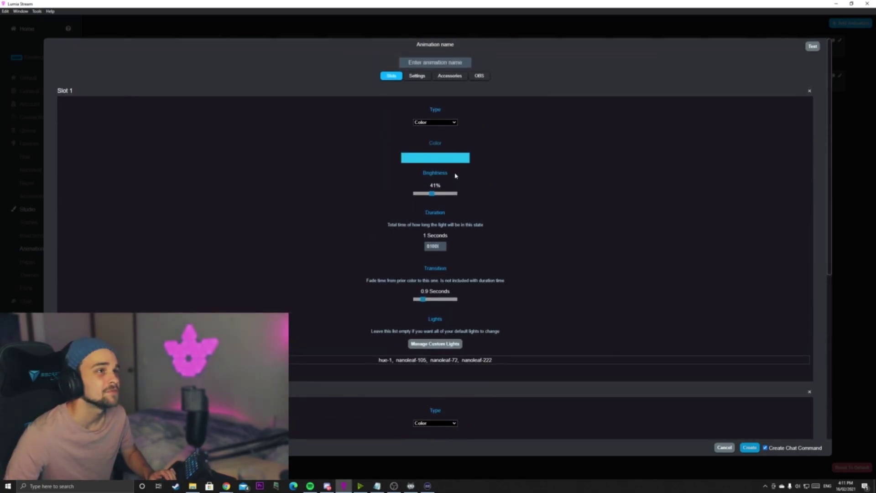
pyautogui.click(813, 47)
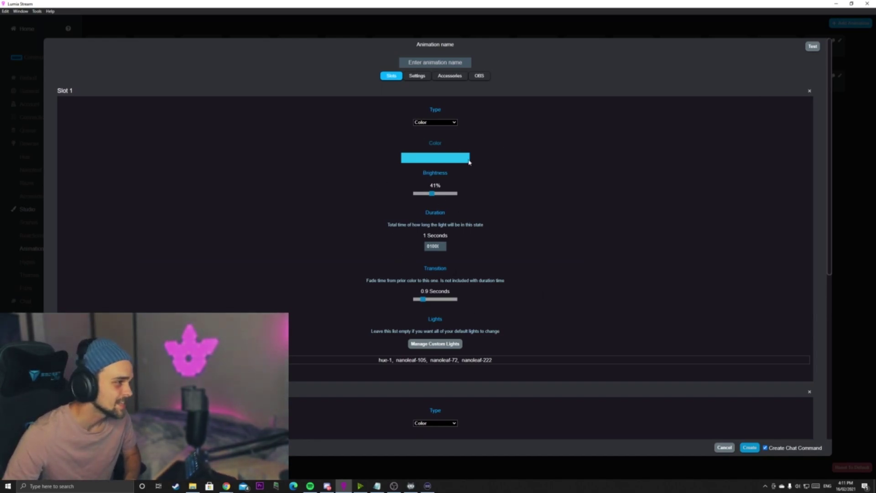
# Review the general chat settings, including the global key that precedes commands, and the command cooldown.
pyautogui.scroll(-6, 525, 319)
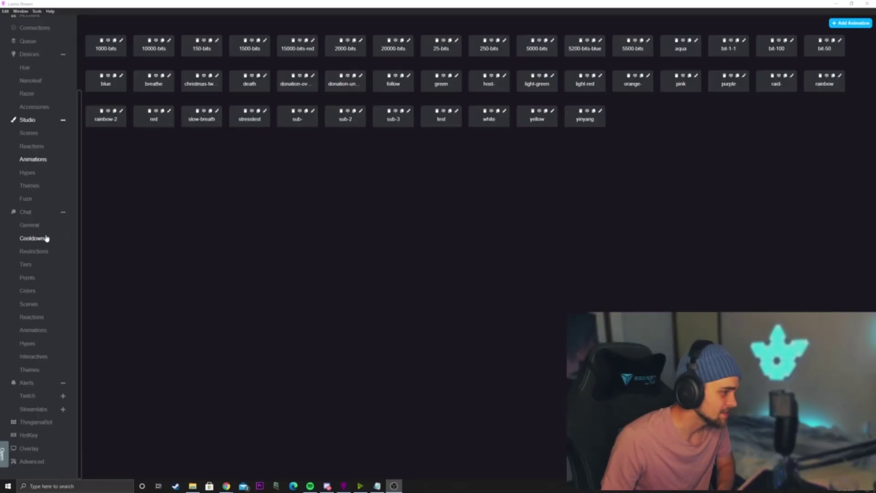
pyautogui.click(69, 113)
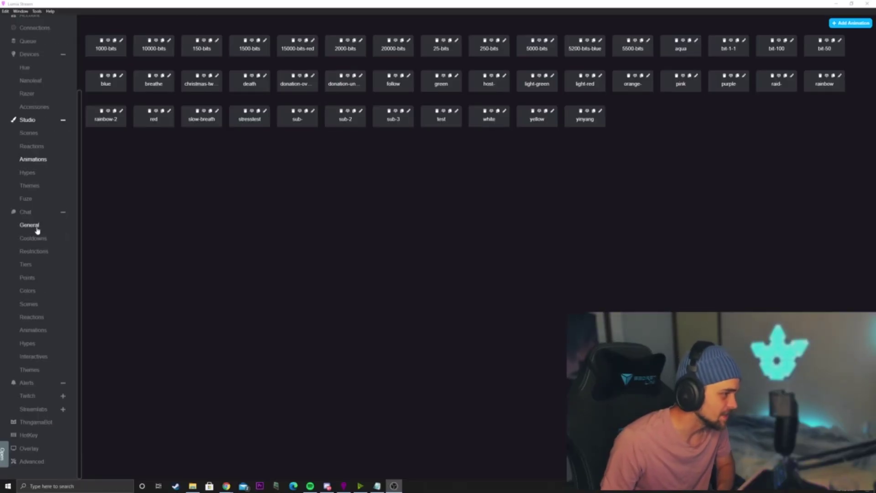
pyautogui.moveTo(449, 52); pyautogui.dragTo(528, 53)
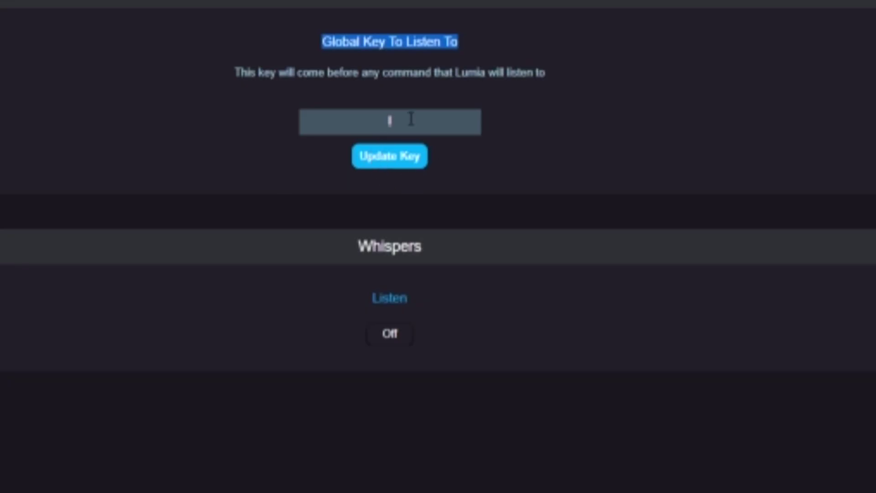
pyautogui.click(479, 84)
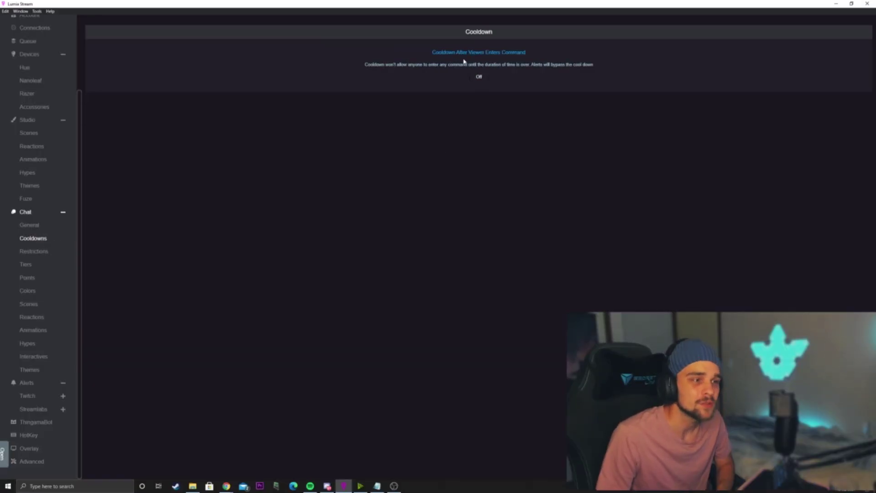
# Review the chat restriction type and the Twitch user tiers for chat commands.
pyautogui.click(36, 254)
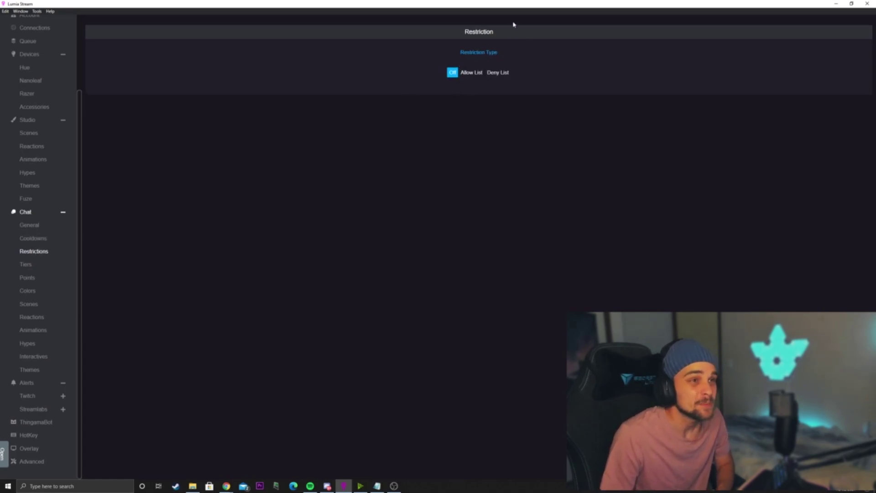
pyautogui.click(28, 264)
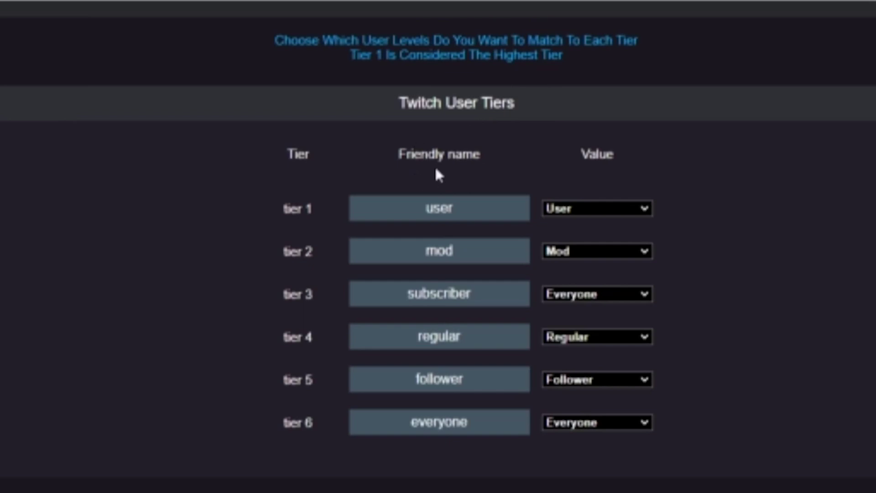
pyautogui.doubleClick(404, 294)
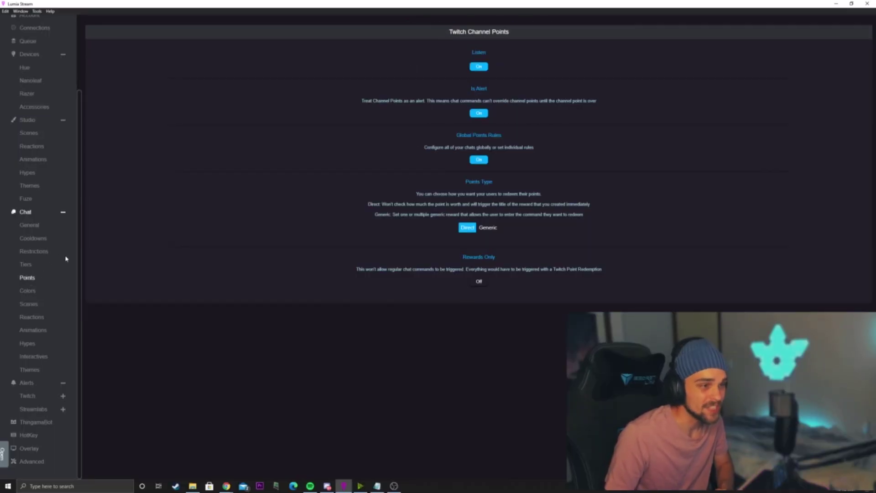
# Examine the Twitch channel points settings and the chat color commands with their brightness and permitted user tiers.
pyautogui.moveTo(448, 32); pyautogui.dragTo(515, 39)
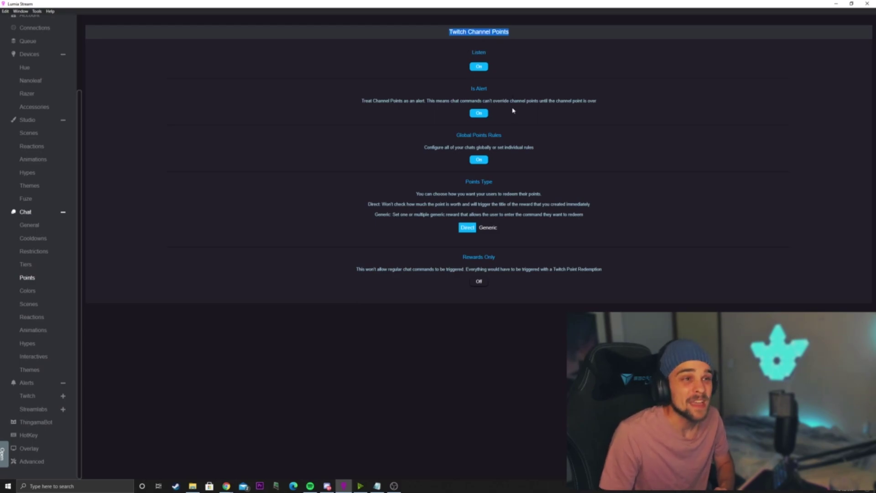
pyautogui.click(27, 251)
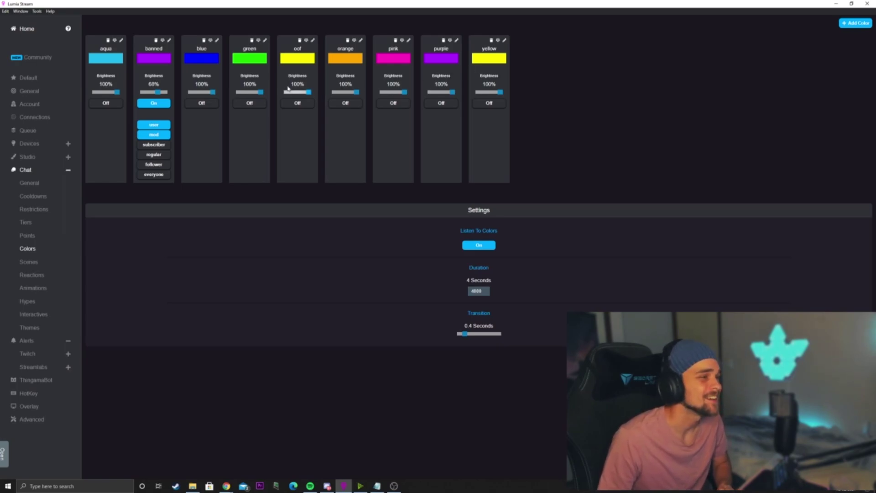
pyautogui.moveTo(151, 38); pyautogui.dragTo(148, 54)
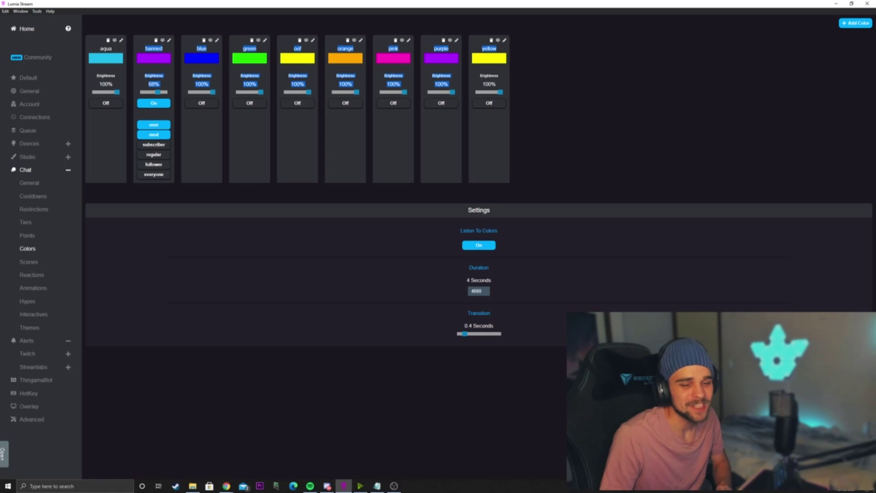
pyautogui.hotkey('alt', 'Tab')
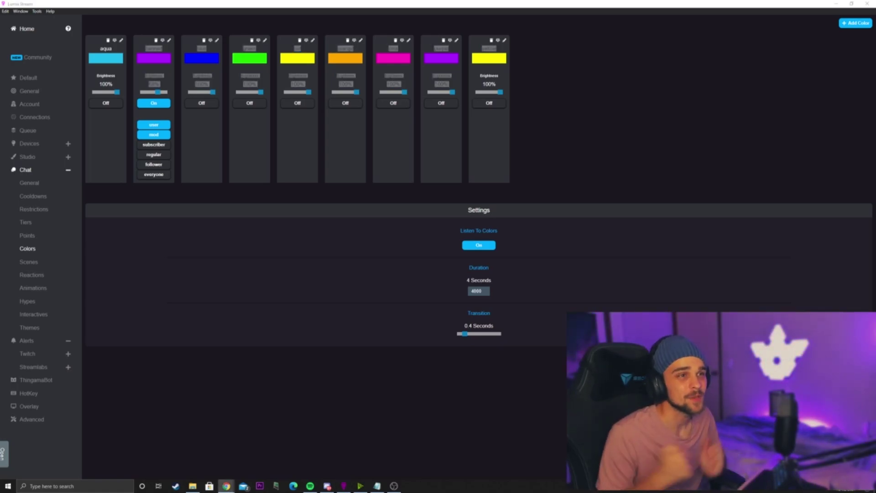
# Look through the chat command pages for scenes, reactions, animations and themes.
pyautogui.click(28, 262)
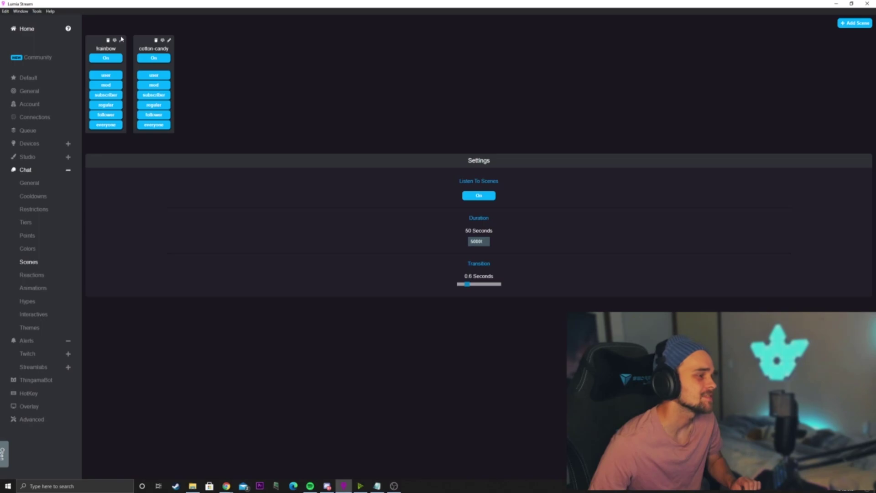
pyautogui.click(32, 274)
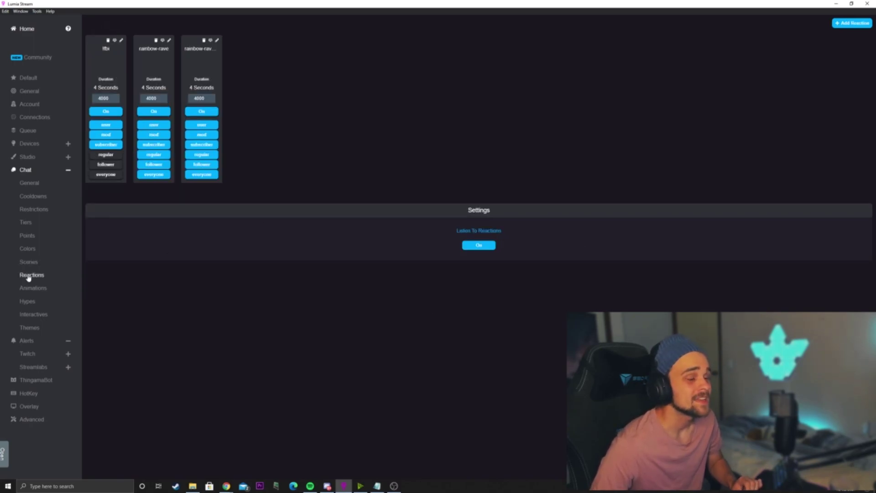
pyautogui.click(35, 160)
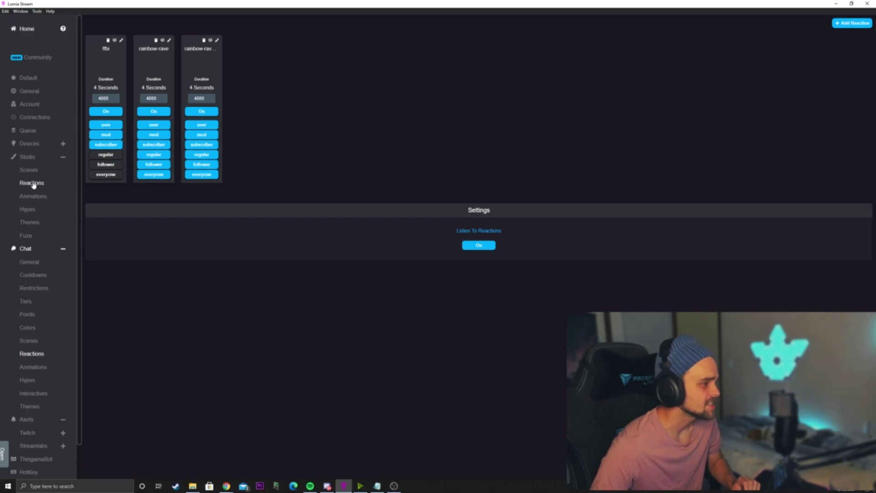
pyautogui.scroll(-1, 33, 335)
pyautogui.click(36, 336)
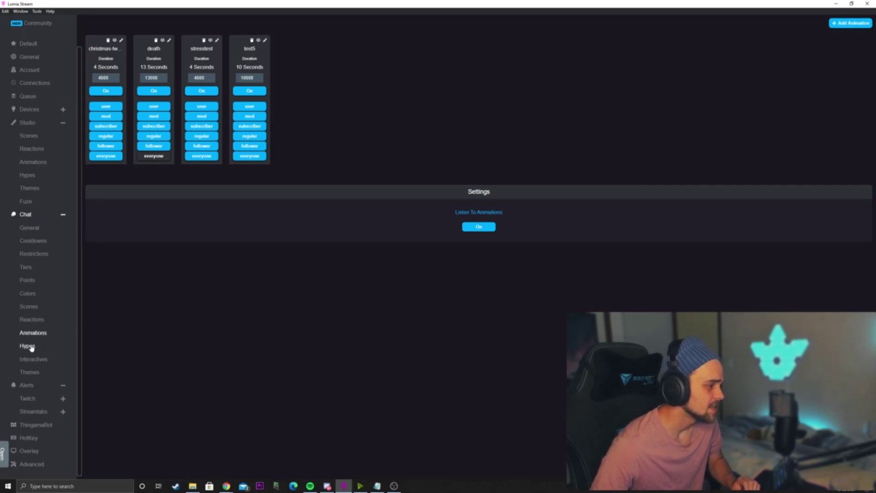
pyautogui.click(36, 372)
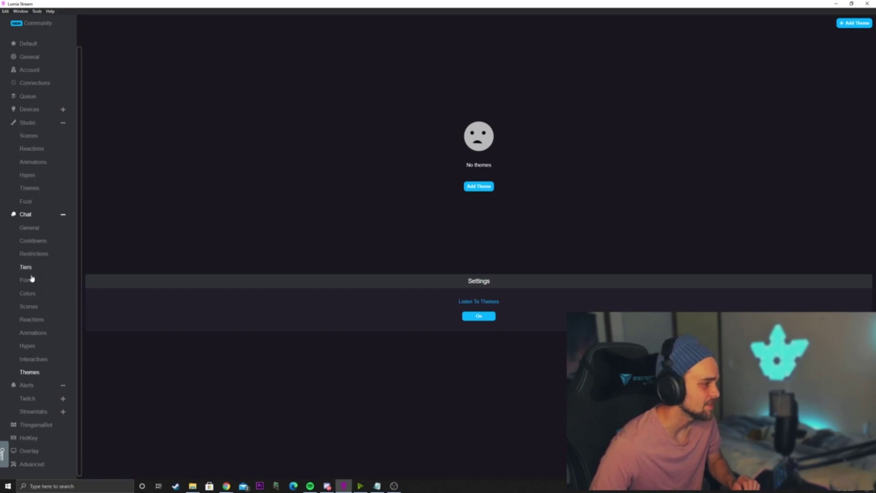
# Open the follower alert settings under the Twitch alerts.
pyautogui.scroll(-1, 45, 260)
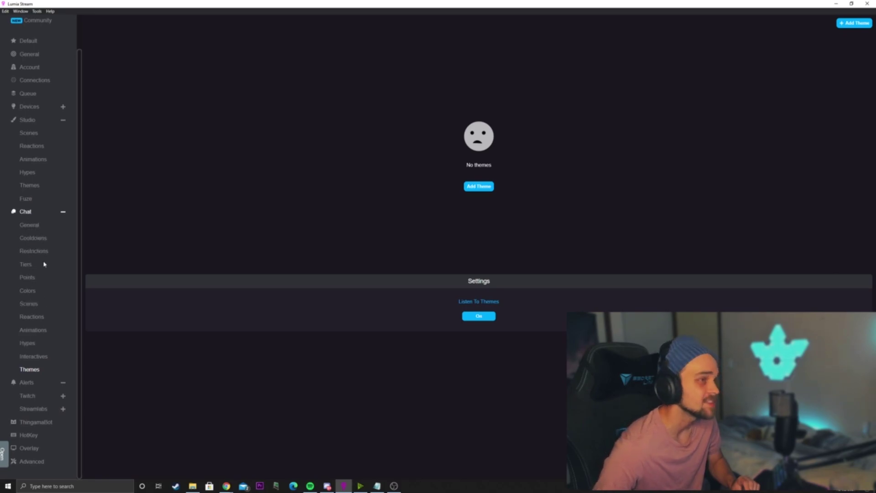
pyautogui.click(28, 396)
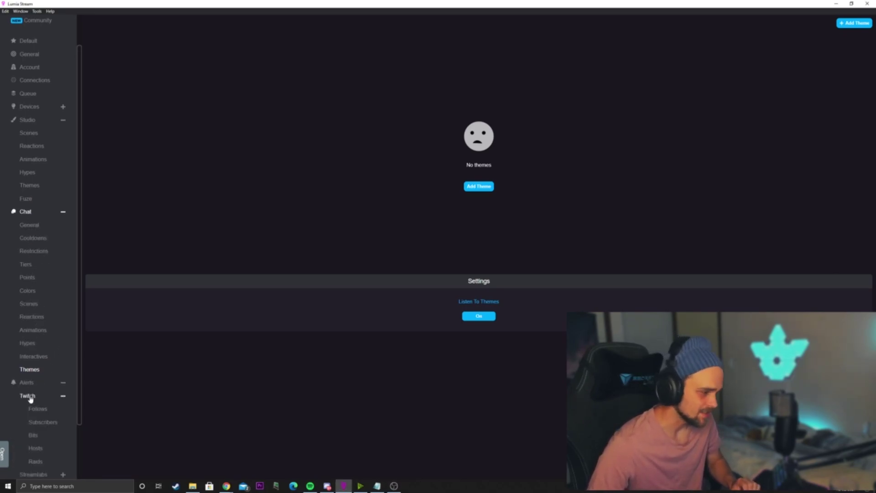
pyautogui.scroll(-2, 37, 351)
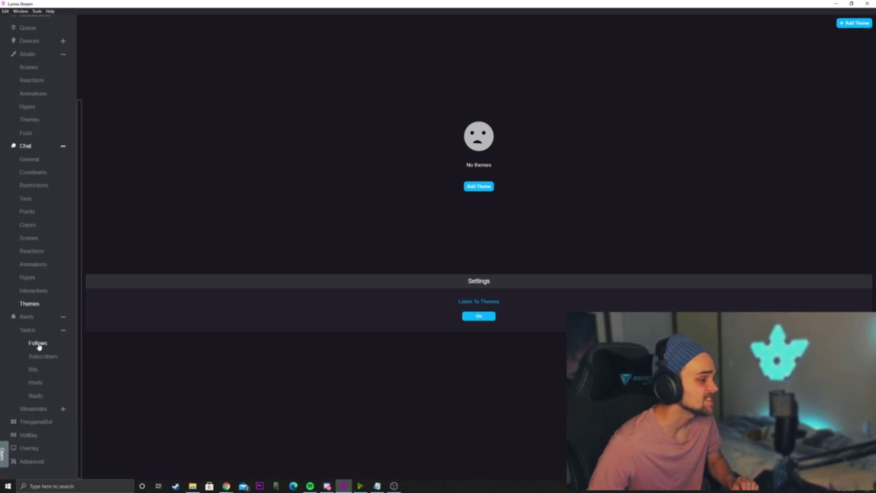
pyautogui.click(38, 343)
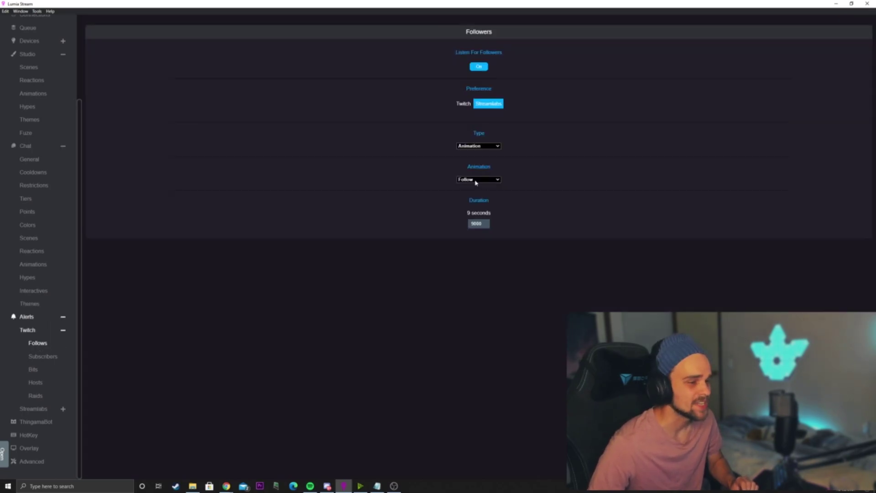
# Review the available alert types for followers, keep Animation selected, and look through the list of animations.
pyautogui.click(482, 148)
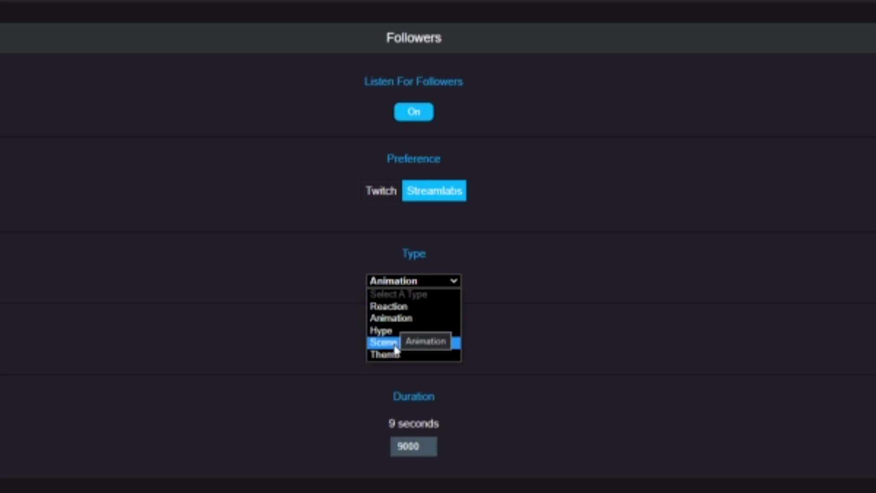
pyautogui.click(397, 319)
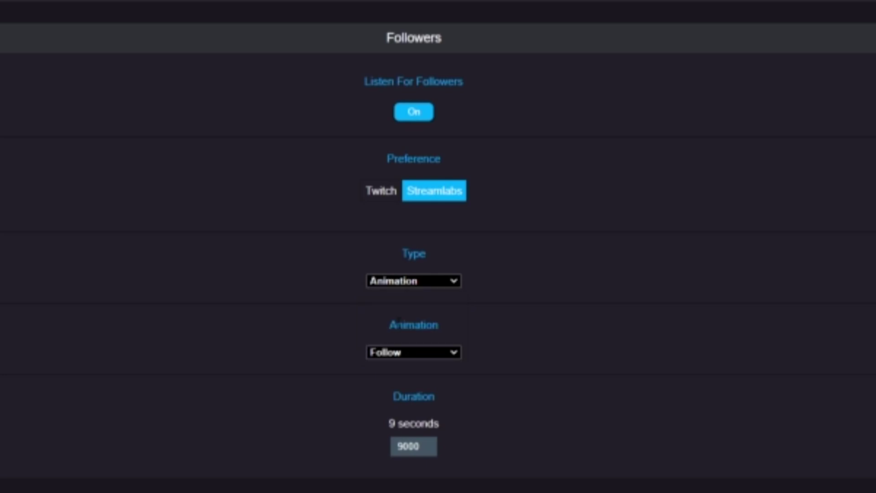
pyautogui.click(398, 352)
pyautogui.scroll(-6, 401, 388)
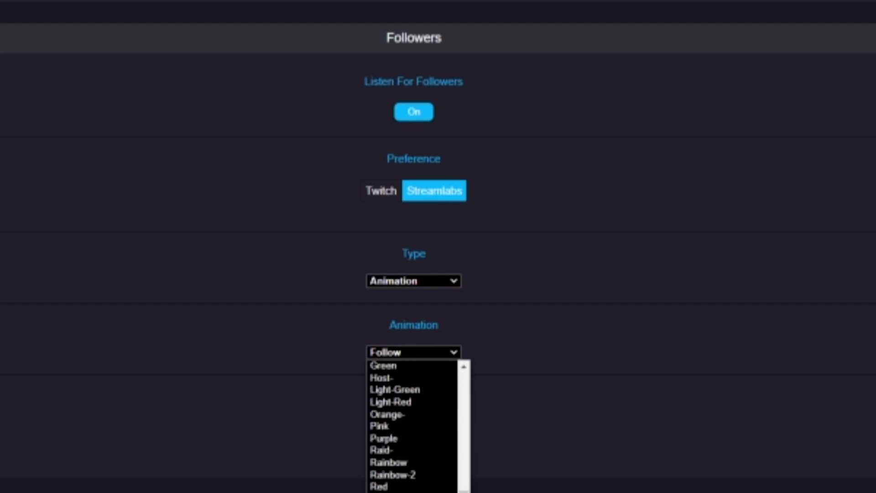
pyautogui.click(515, 394)
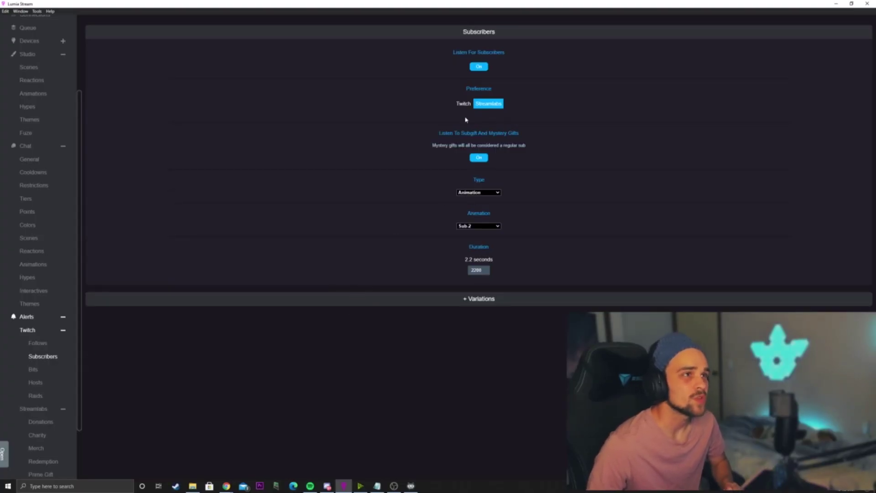
# Show the subscriber alert variations and test the tier 2 variation on the lights.
pyautogui.click(481, 299)
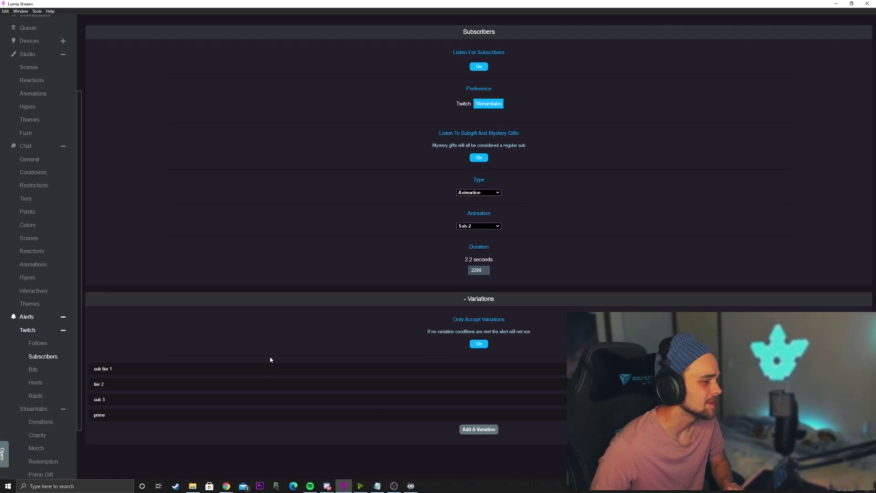
pyautogui.tripleClick(96, 368)
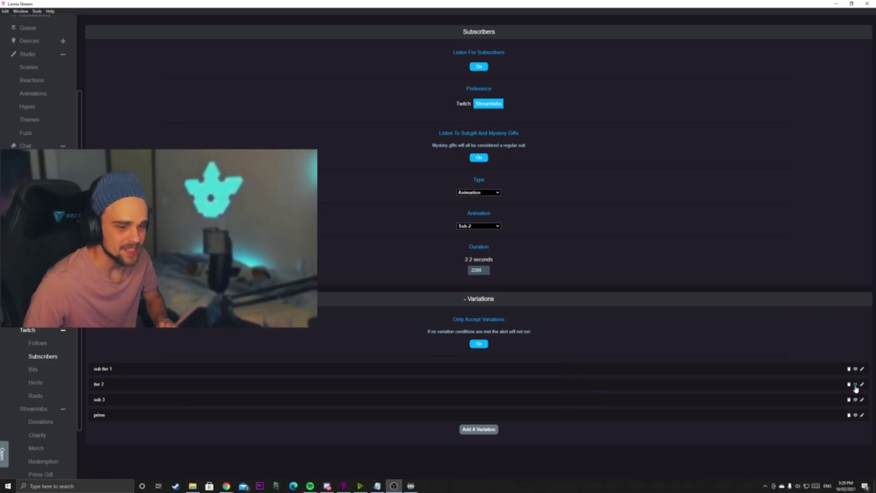
pyautogui.click(856, 386)
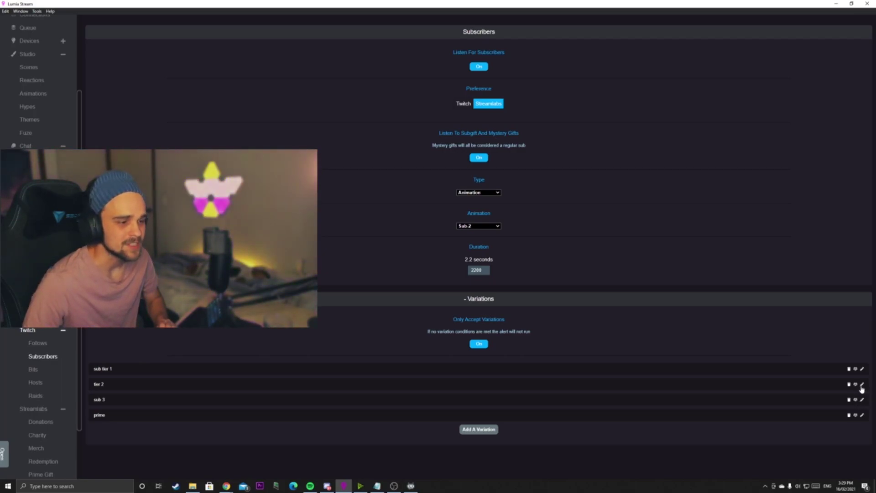
# Try adding a subscriber variation with condition Equal To, Tier 3 and type Animation, and browse the animations for it.
pyautogui.click(479, 428)
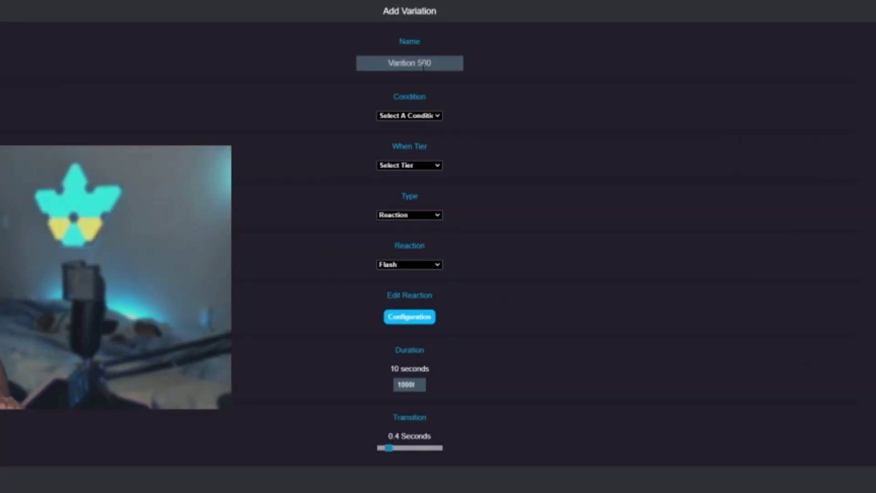
pyautogui.click(437, 93)
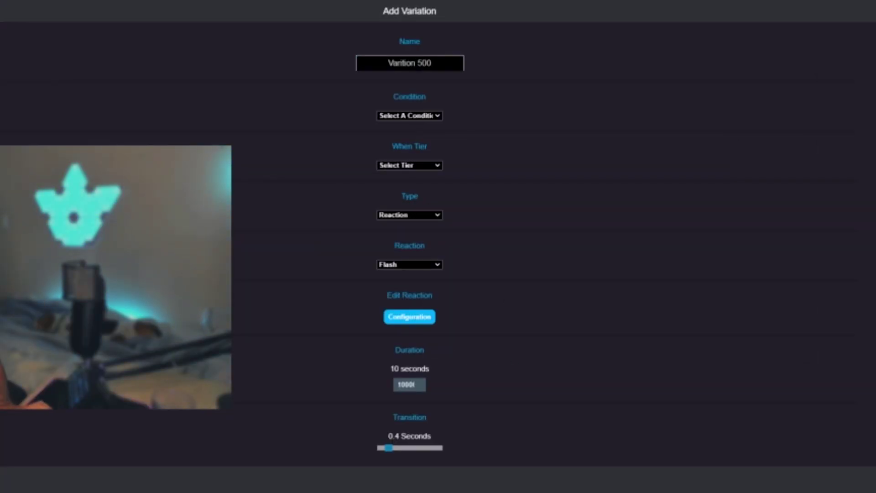
pyautogui.click(413, 116)
pyautogui.click(399, 133)
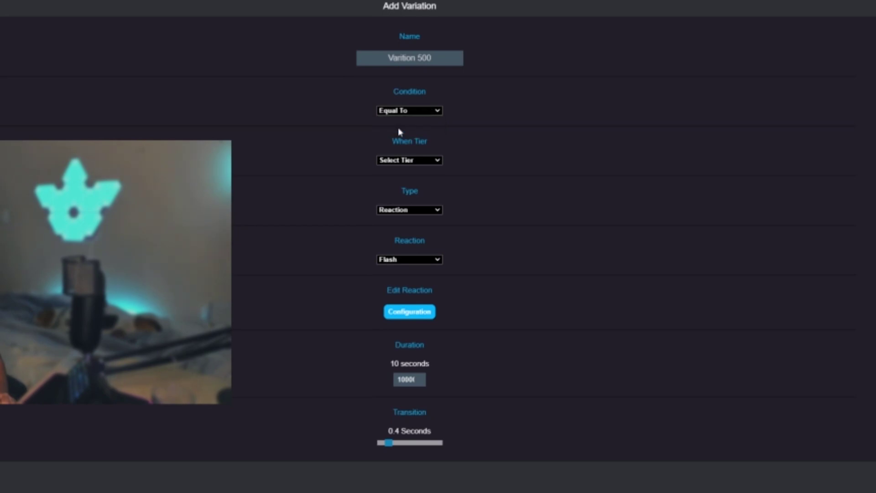
pyautogui.click(414, 164)
pyautogui.click(413, 193)
pyautogui.click(396, 212)
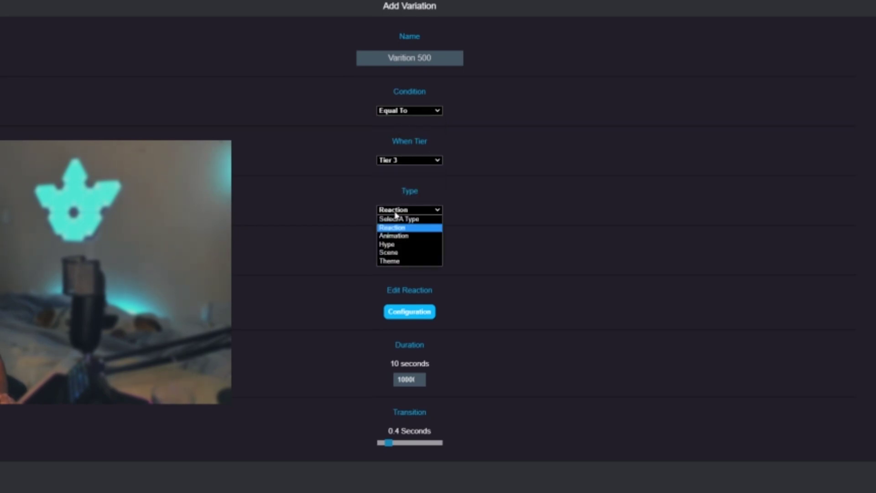
pyautogui.click(409, 237)
pyautogui.click(409, 259)
pyautogui.scroll(-6, 414, 361)
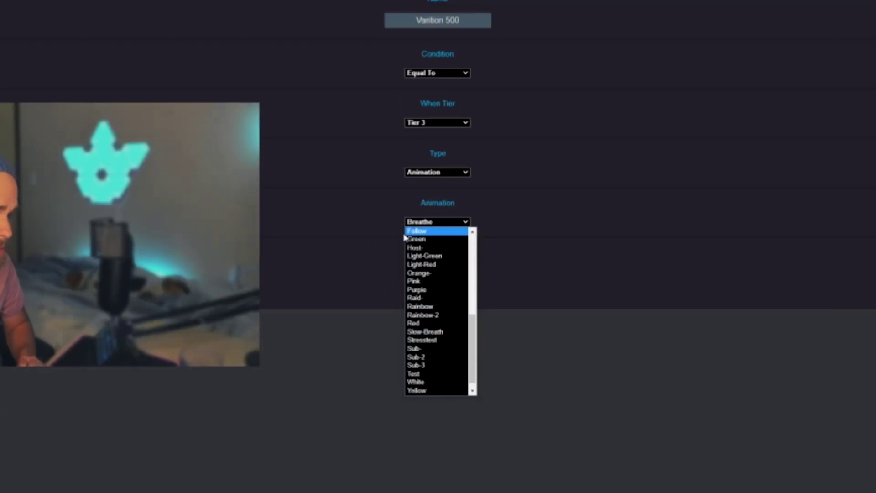
pyautogui.click(401, 393)
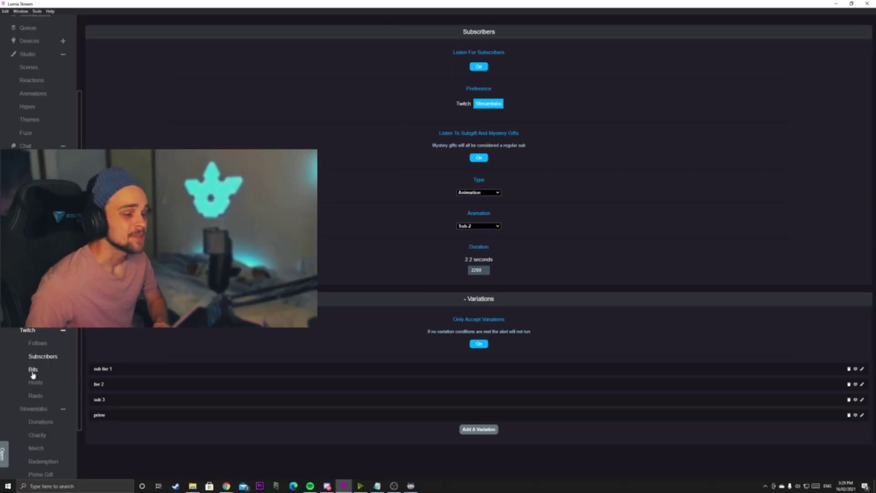
# Review the Twitch bits alert and its variations, and test several of them on the lights, including 30000 bits.
pyautogui.click(32, 369)
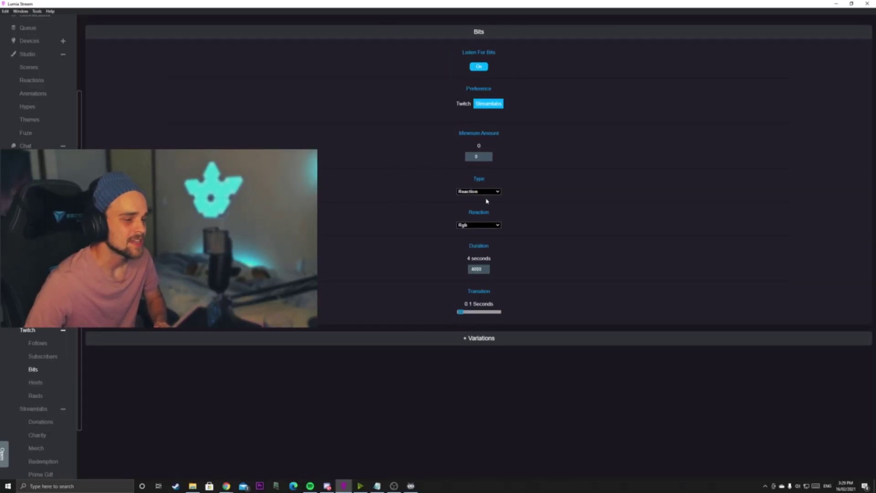
pyautogui.click(342, 338)
pyautogui.scroll(-3, 333, 406)
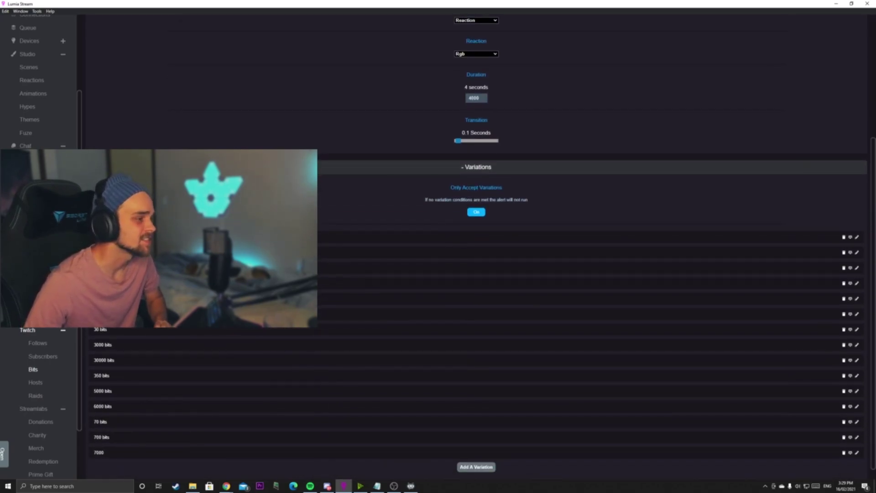
pyautogui.click(851, 239)
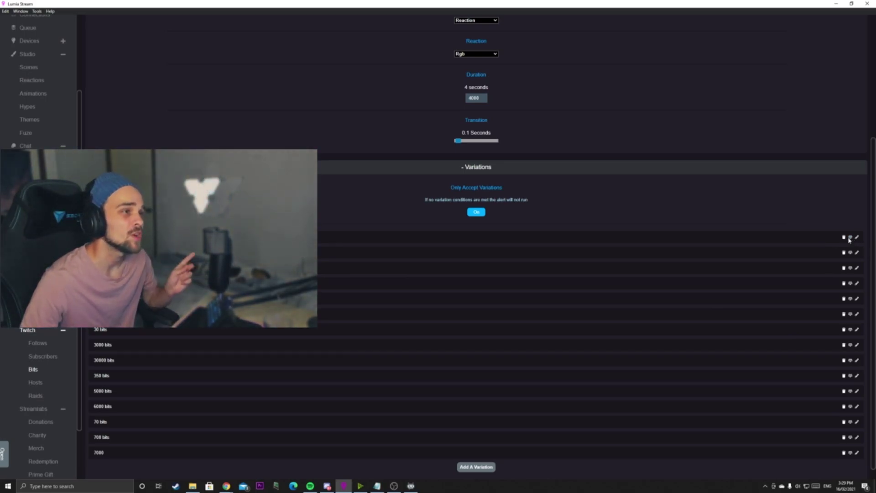
pyautogui.click(850, 299)
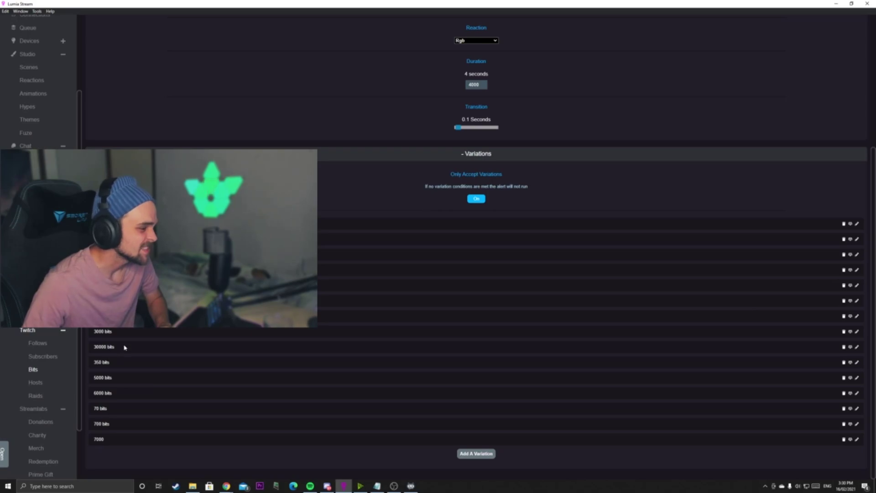
pyautogui.click(850, 347)
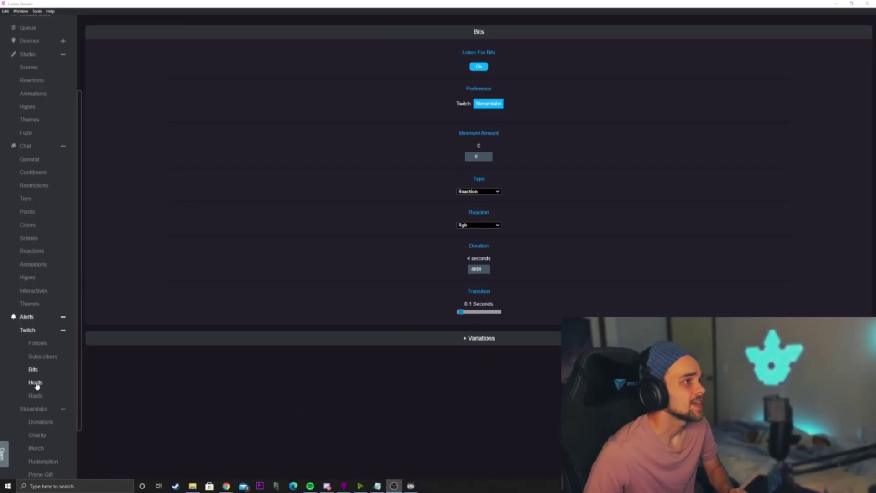
# Review the Twitch host and raid alert settings together with their variations.
pyautogui.click(37, 385)
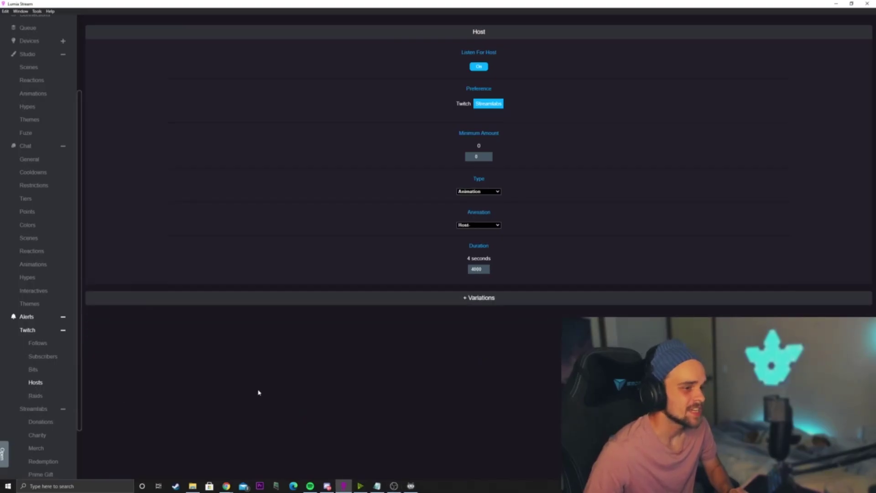
pyautogui.click(465, 299)
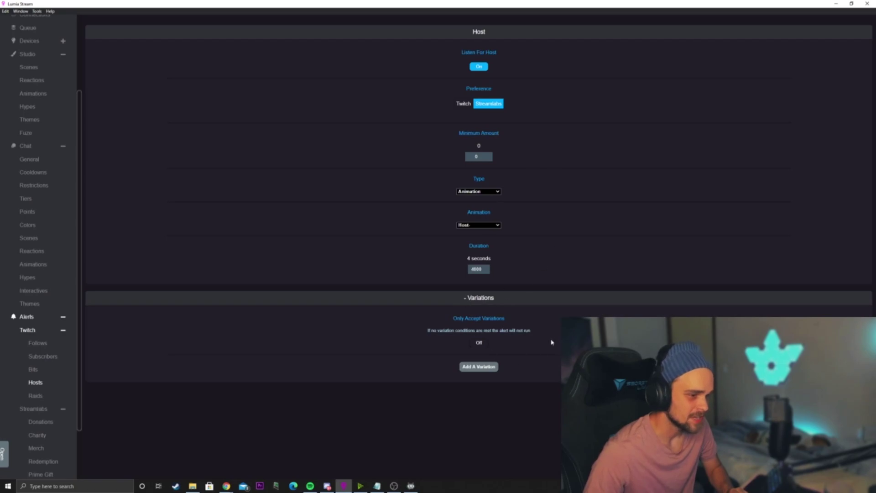
pyautogui.click(39, 397)
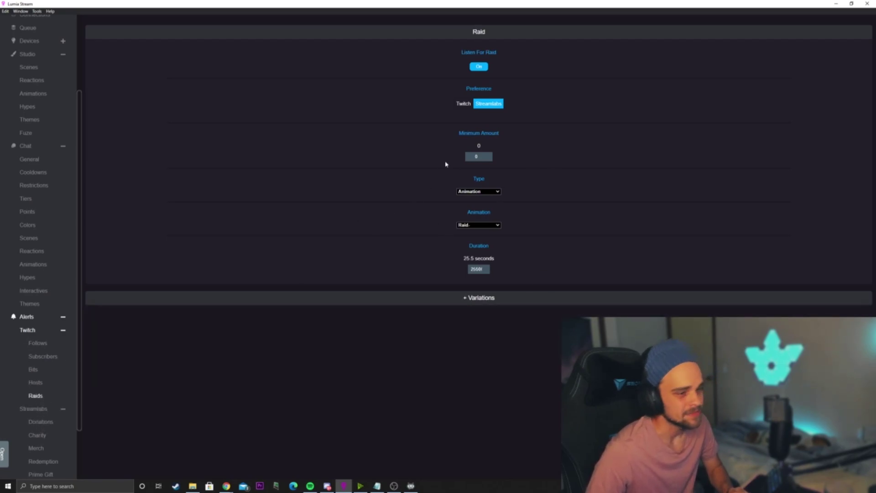
pyautogui.click(461, 297)
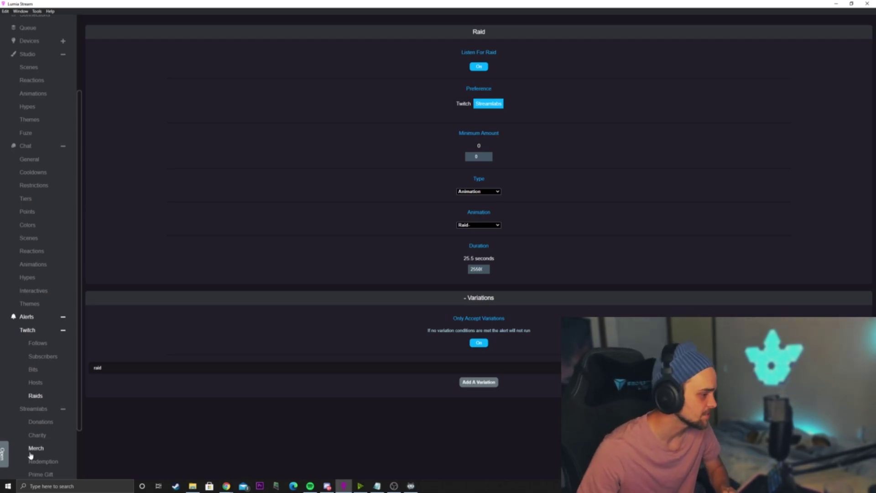
# Examine the ThingamaBot settings, including the Twitch lights command and the default is here, is changing, is busy and is cooldown messages.
pyautogui.moveTo(79, 422); pyautogui.dragTo(79, 470)
pyautogui.click(25, 424)
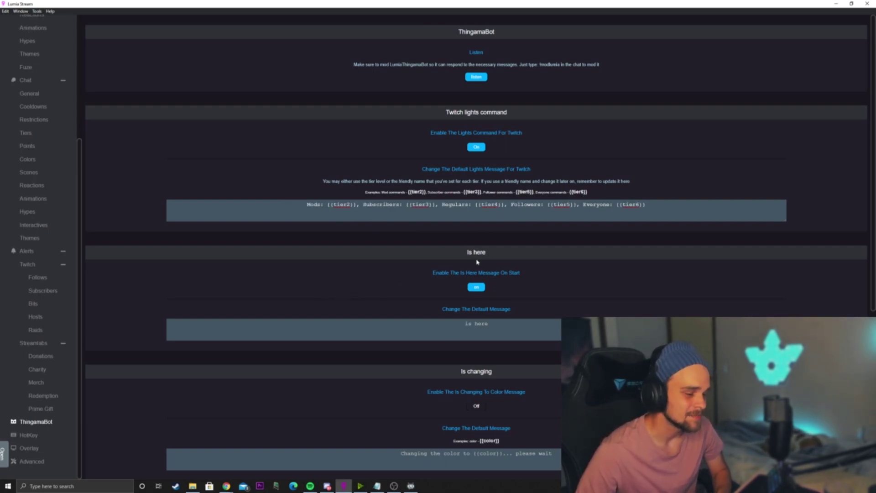
pyautogui.scroll(-1, 478, 259)
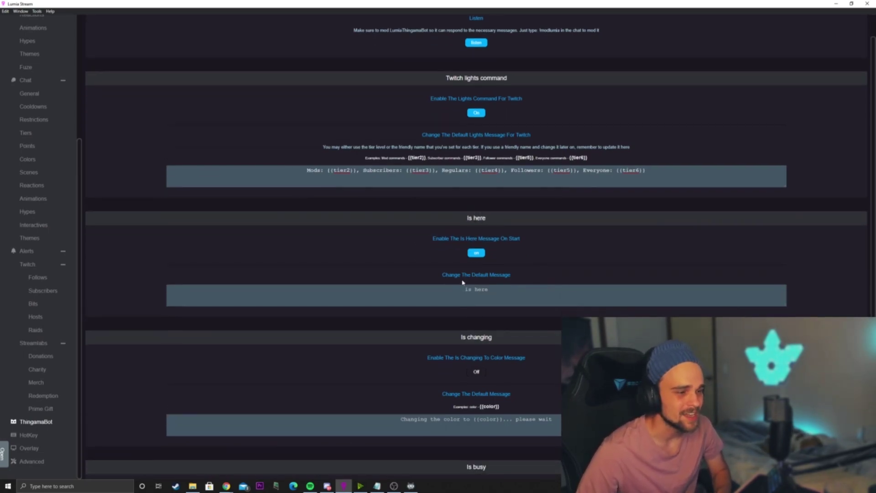
pyautogui.click(476, 290)
pyautogui.scroll(-4, 439, 317)
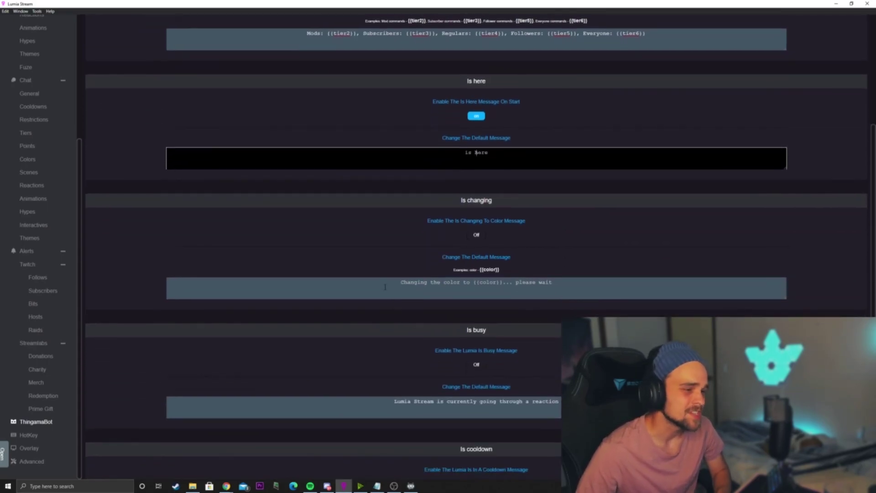
pyautogui.click(476, 282)
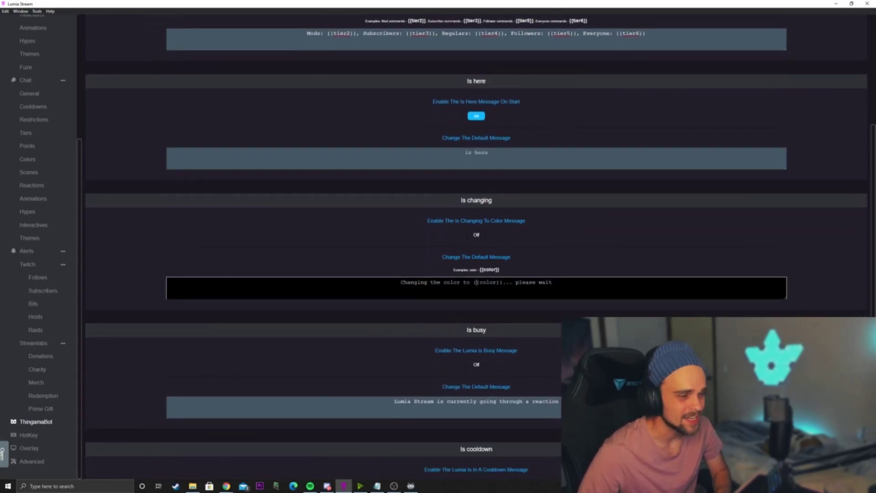
pyautogui.scroll(-2, 508, 297)
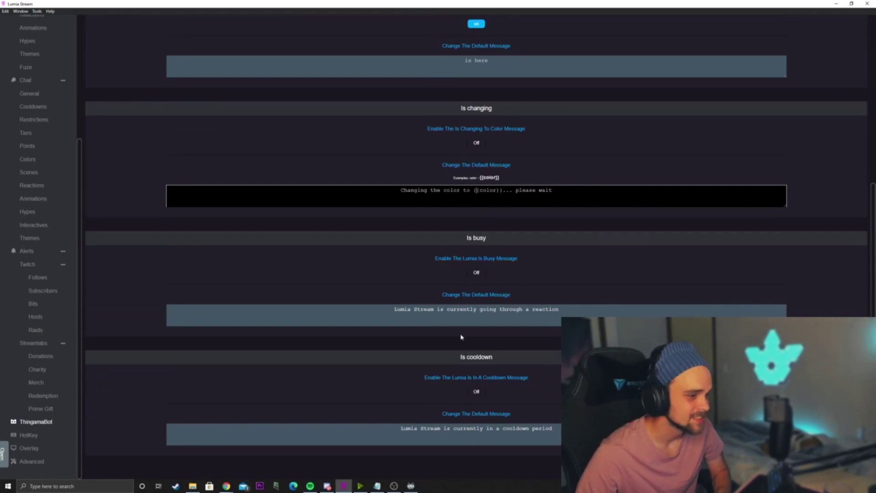
pyautogui.scroll(8, 493, 324)
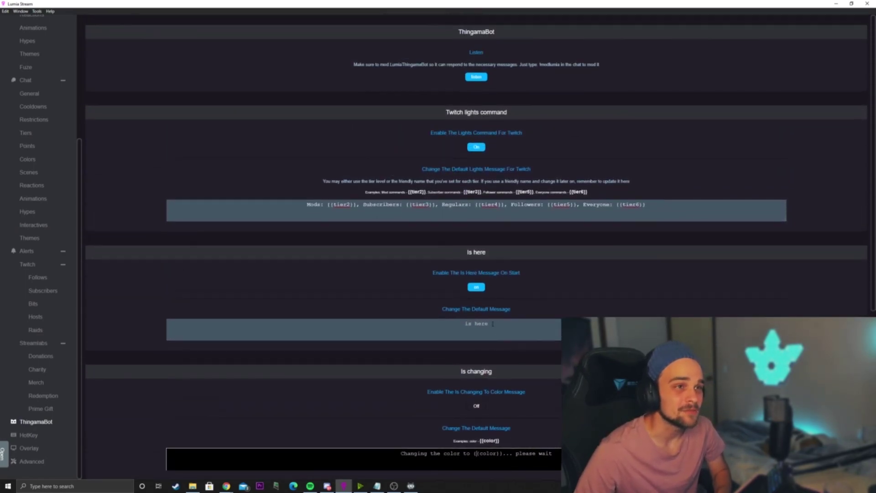
pyautogui.scroll(-5, 365, 313)
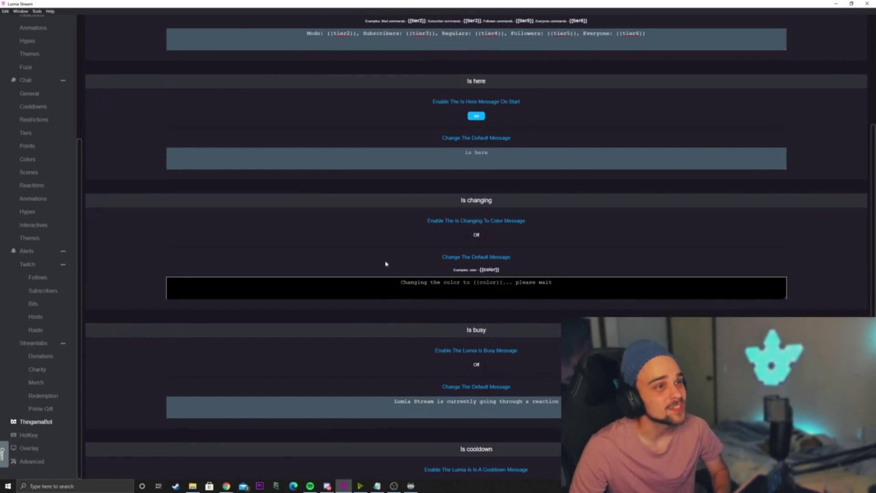
# Review the hotkey settings and the overlay settings, including its room URL, type, Always Bright and Hard Stop Gradients options.
pyautogui.click(33, 435)
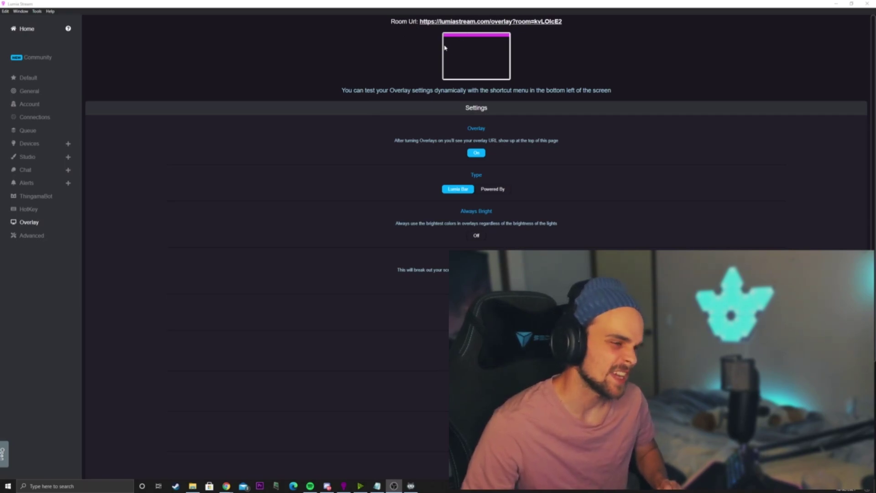
pyautogui.scroll(-2, 462, 197)
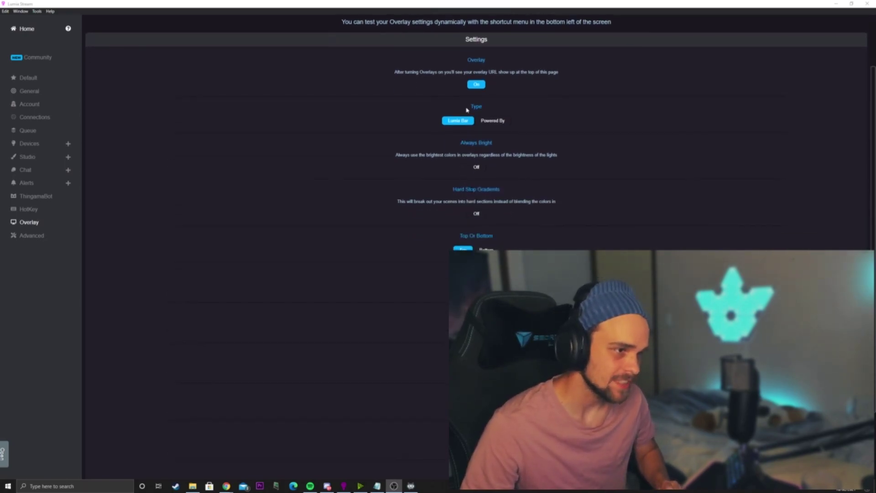
pyautogui.scroll(2, 476, 125)
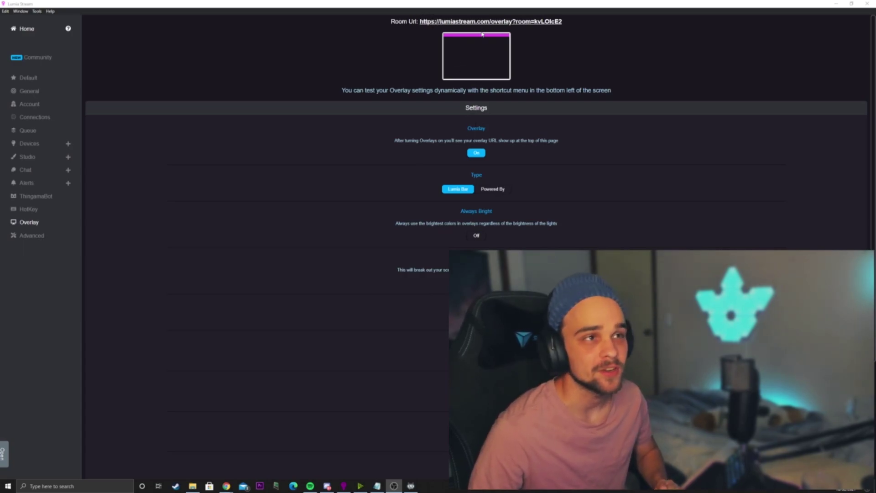
pyautogui.scroll(-5, 446, 176)
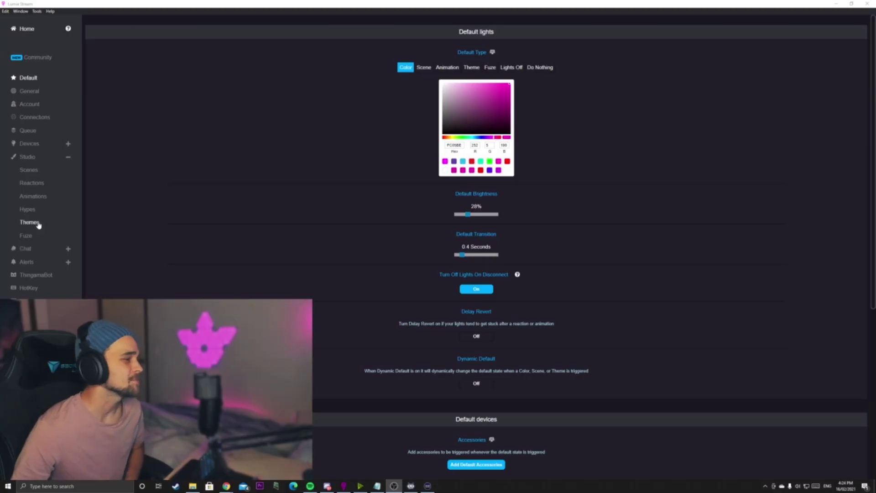
# Set Screen 1 as the preferred display for Fuze, then return to the home page and turn the light connection on.
pyautogui.click(27, 236)
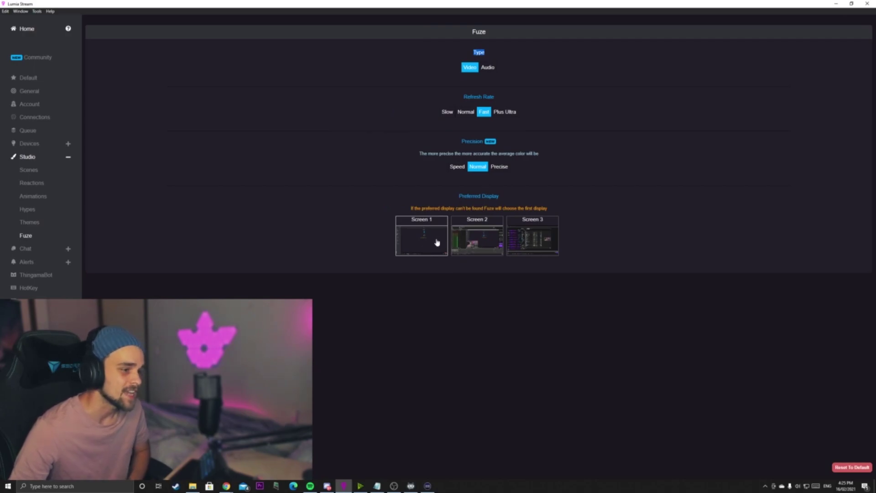
pyautogui.click(430, 241)
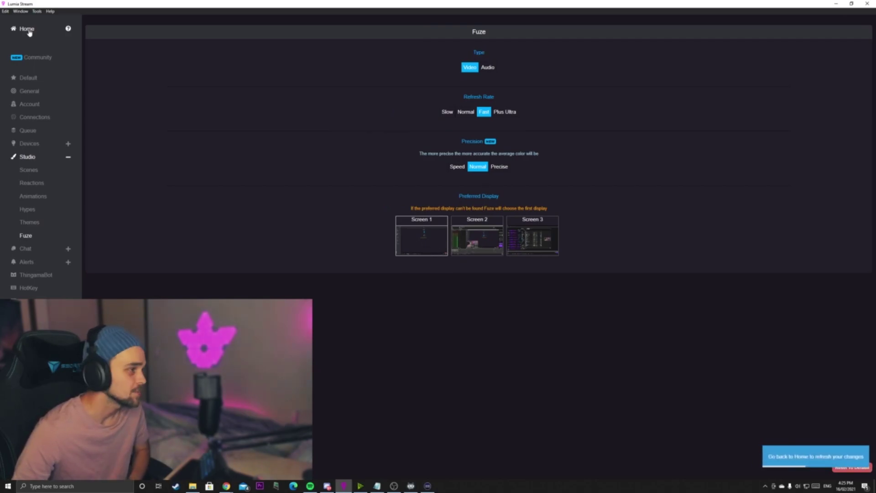
pyautogui.click(28, 30)
pyautogui.click(418, 94)
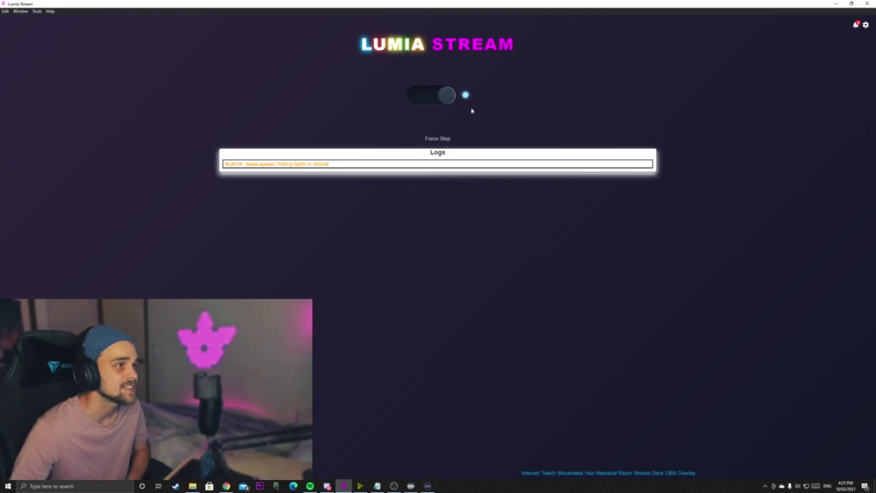
# Set the default light type to Fuze and turn the light connection on again from the home page.
pyautogui.click(866, 24)
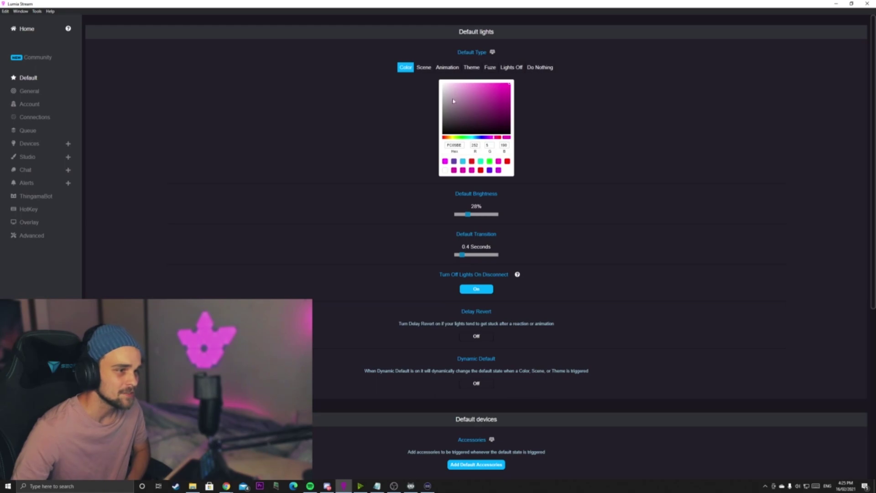
pyautogui.click(490, 67)
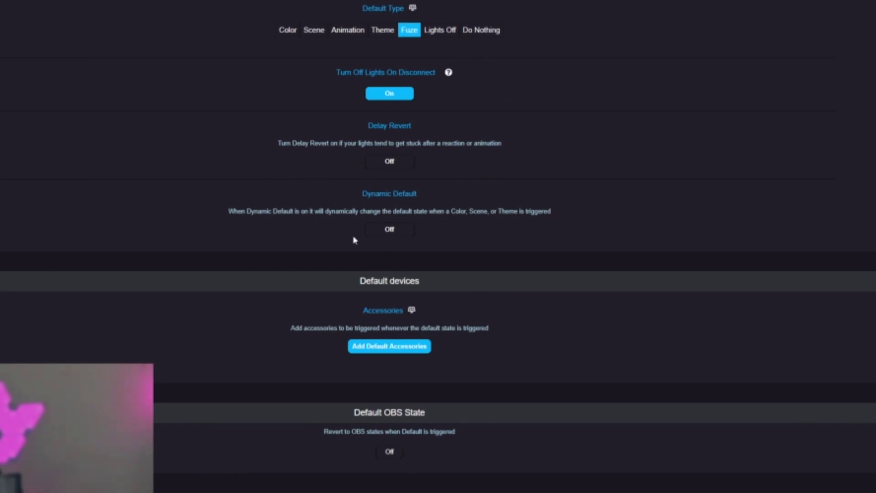
pyautogui.scroll(-3, 401, 349)
pyautogui.scroll(3, 427, 449)
pyautogui.scroll(-3, 374, 411)
pyautogui.scroll(1, 360, 392)
pyautogui.scroll(2, 347, 379)
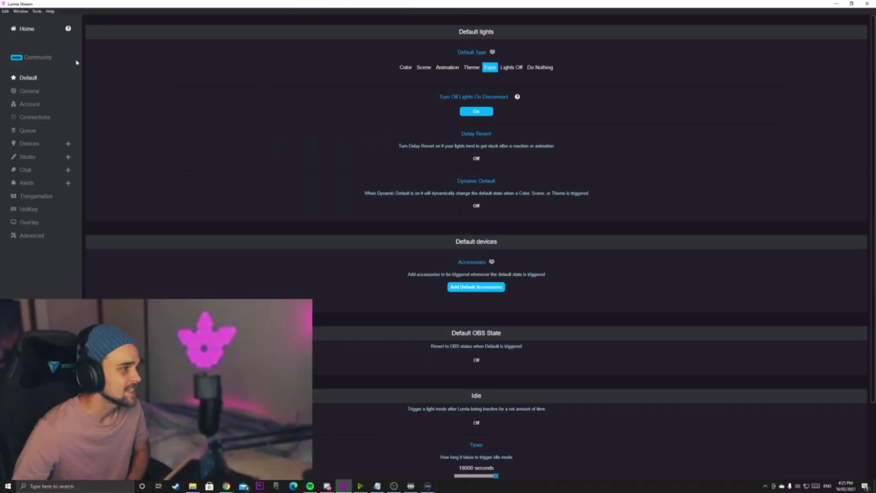
pyautogui.click(20, 33)
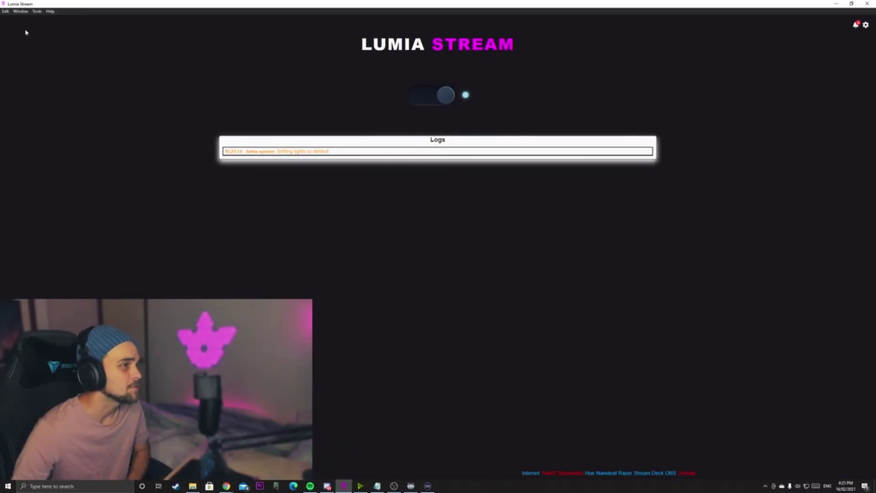
pyautogui.click(430, 96)
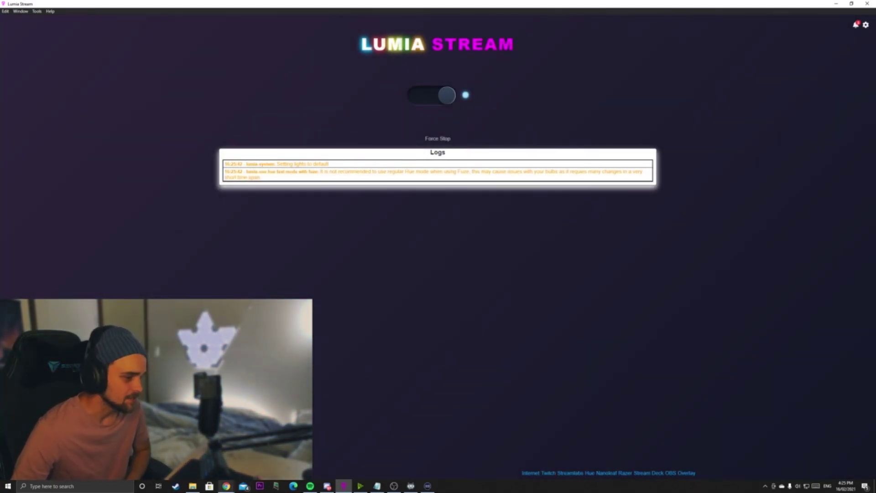
# Switch to Chrome, play the Battlefield 5 gameplay video in full screen and toggle its sound to test Fuze on the lights.
pyautogui.click(228, 487)
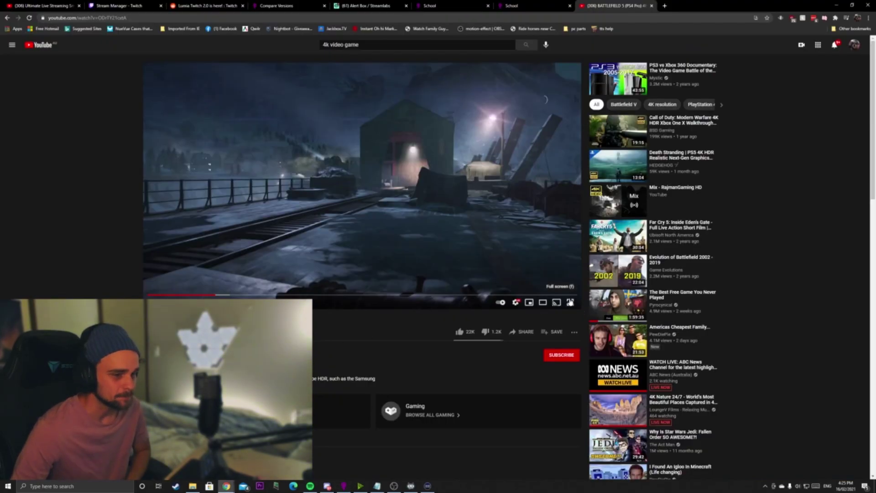
pyautogui.click(570, 303)
pyautogui.click(437, 280)
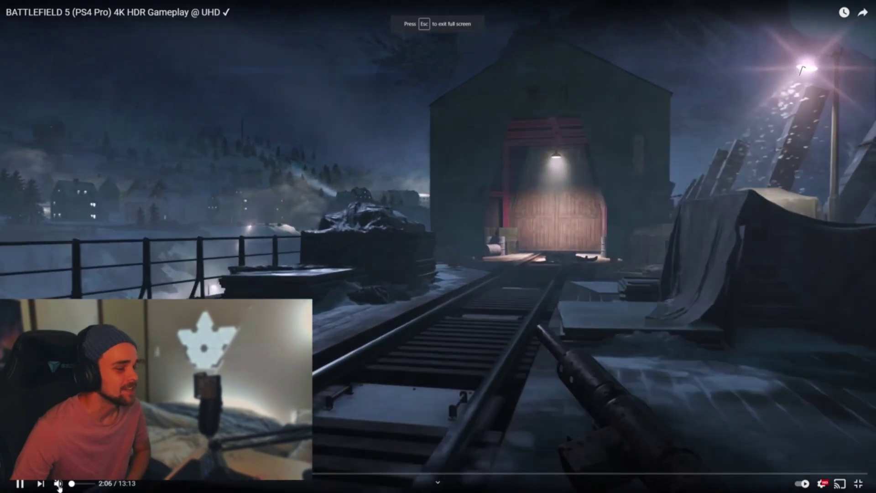
pyautogui.click(58, 485)
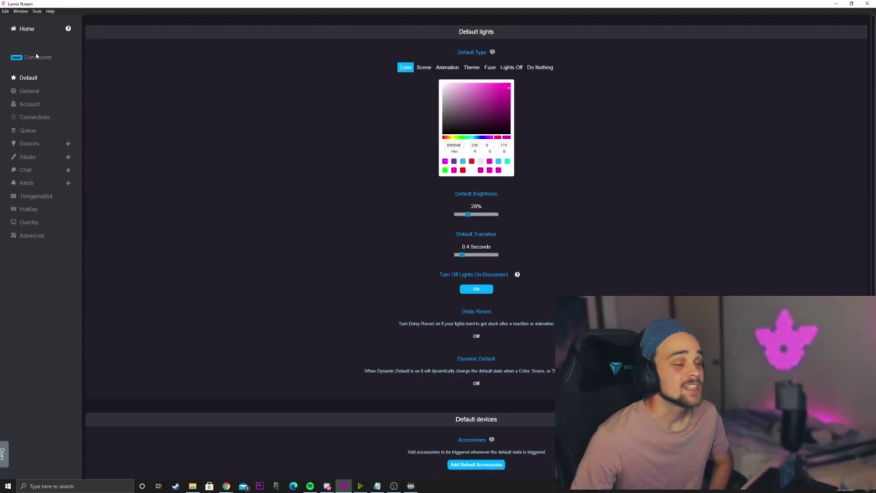
# Browse the community library's shared colors, scenes, reactions and animations.
pyautogui.click(34, 60)
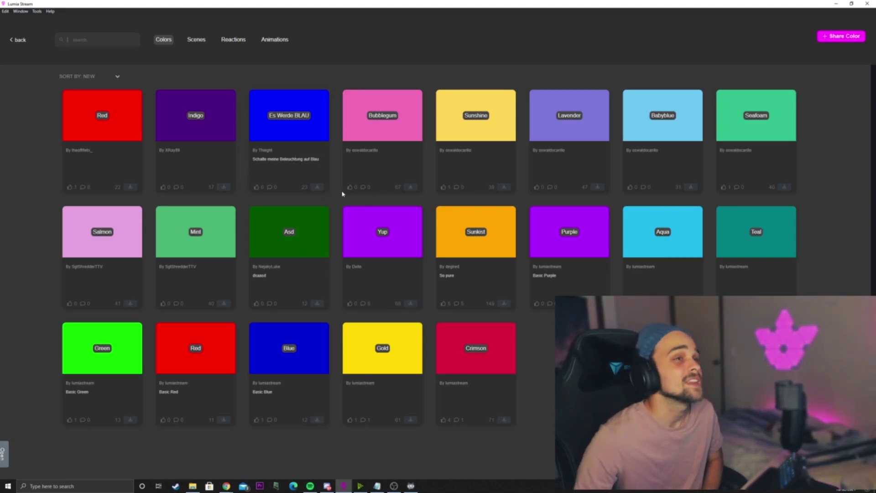
pyautogui.click(196, 39)
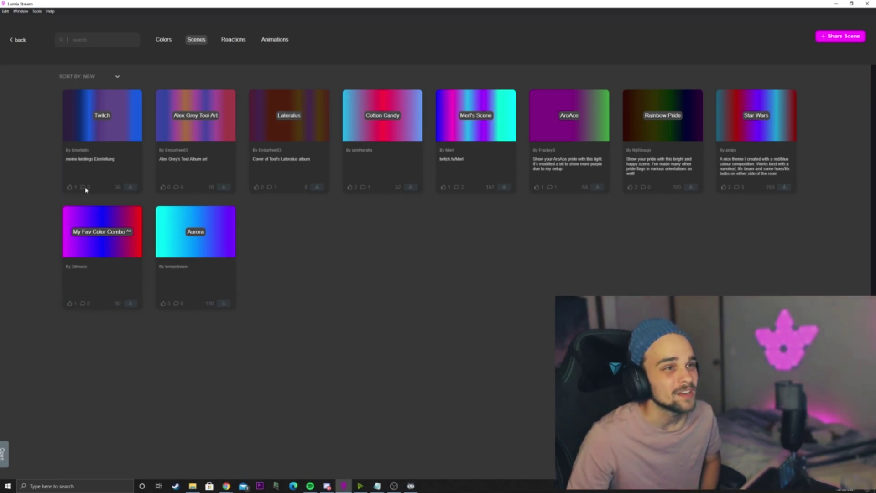
pyautogui.click(232, 39)
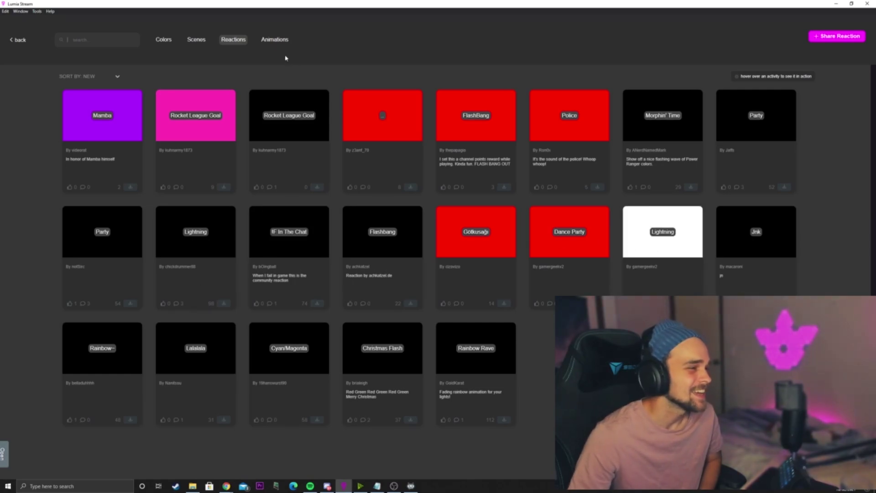
pyautogui.click(274, 40)
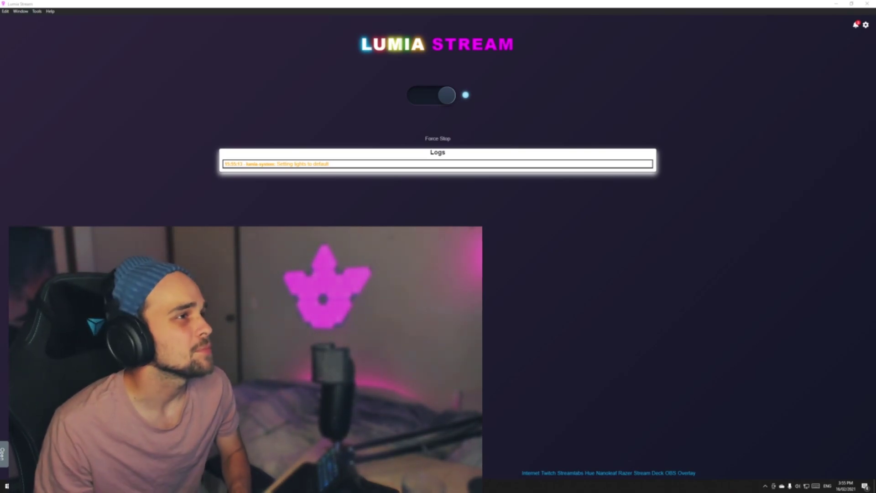
# Open the settings from the home page and expand the Devices section.
pyautogui.click(866, 26)
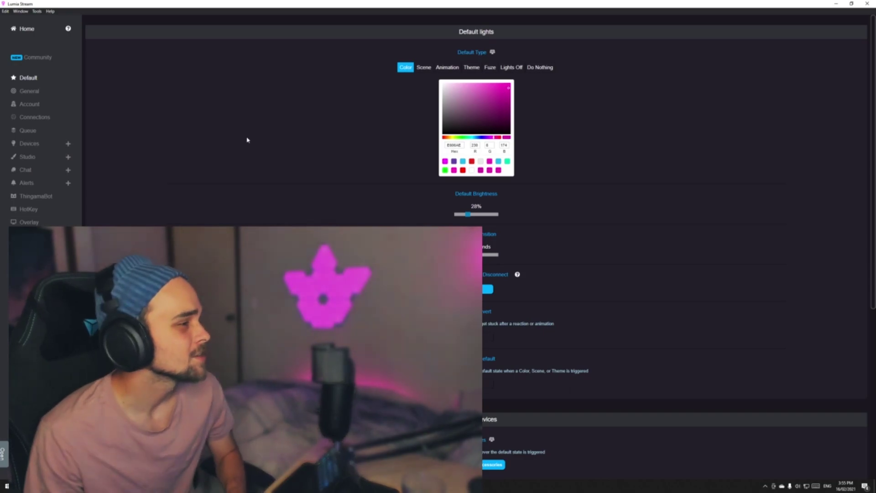
pyautogui.click(45, 147)
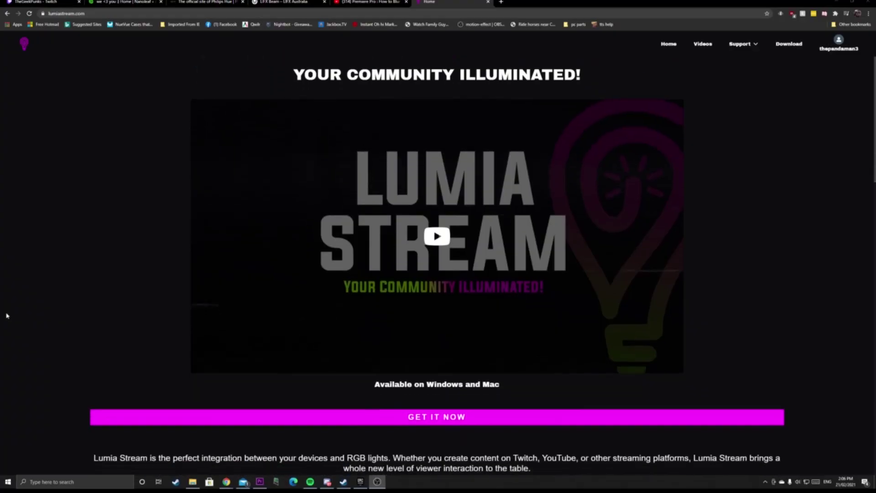
# Read through the Lumia Stream website's home page down to the end of its feature list.
pyautogui.scroll(-5, 8, 315)
pyautogui.scroll(-6, 8, 315)
pyautogui.scroll(-5, 9, 318)
pyautogui.scroll(-5, 11, 318)
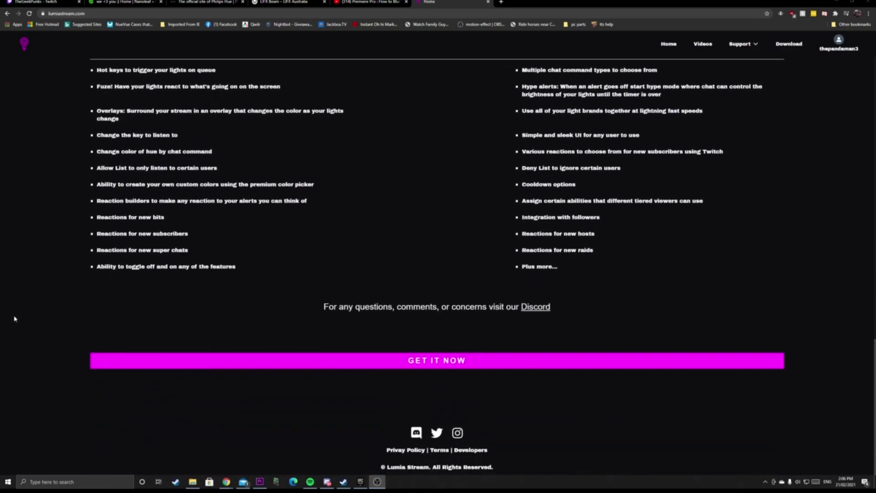